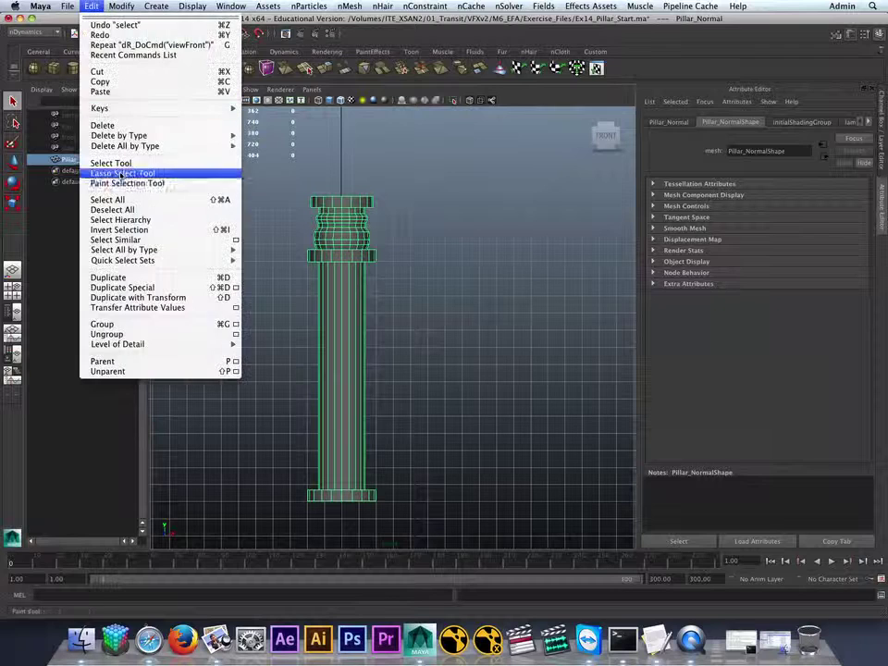
Duplicate the Pillar_Normal mesh and rename the copy Pillar_Shatter
{"action": "left_click", "coordinate": [109, 277]}
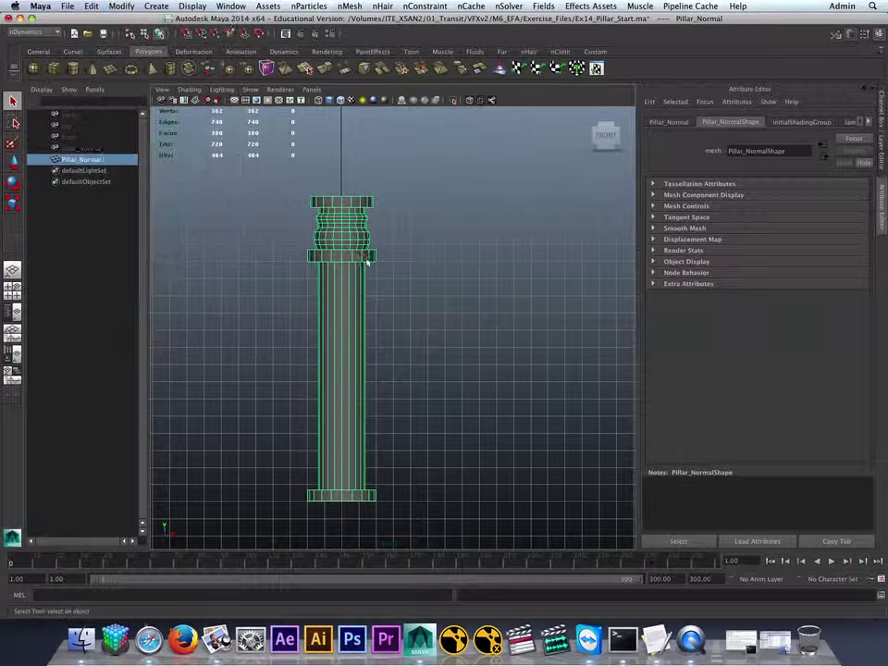
{"action": "left_click", "coordinate": [881, 164]}
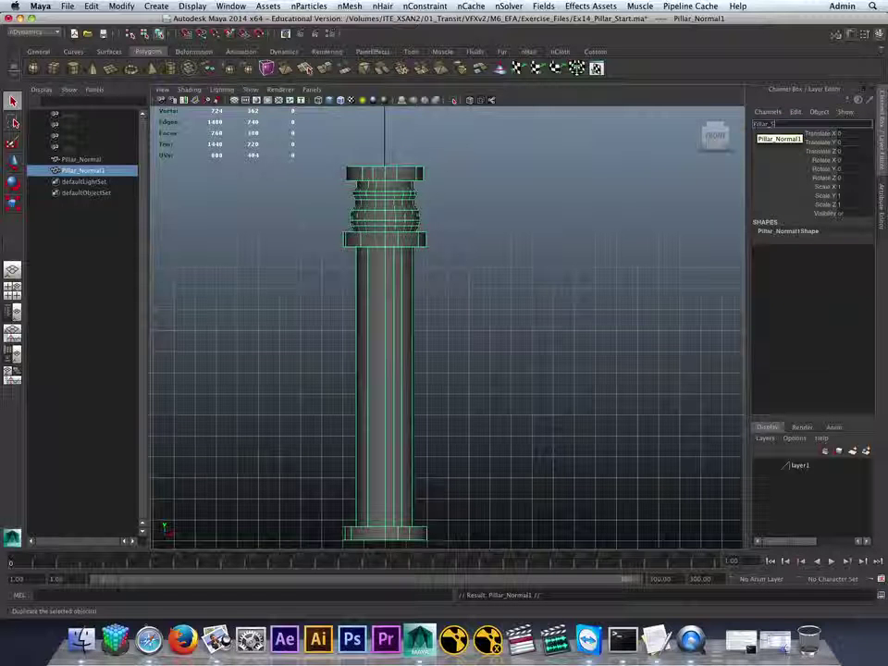
{"action": "key", "text": "Return"}
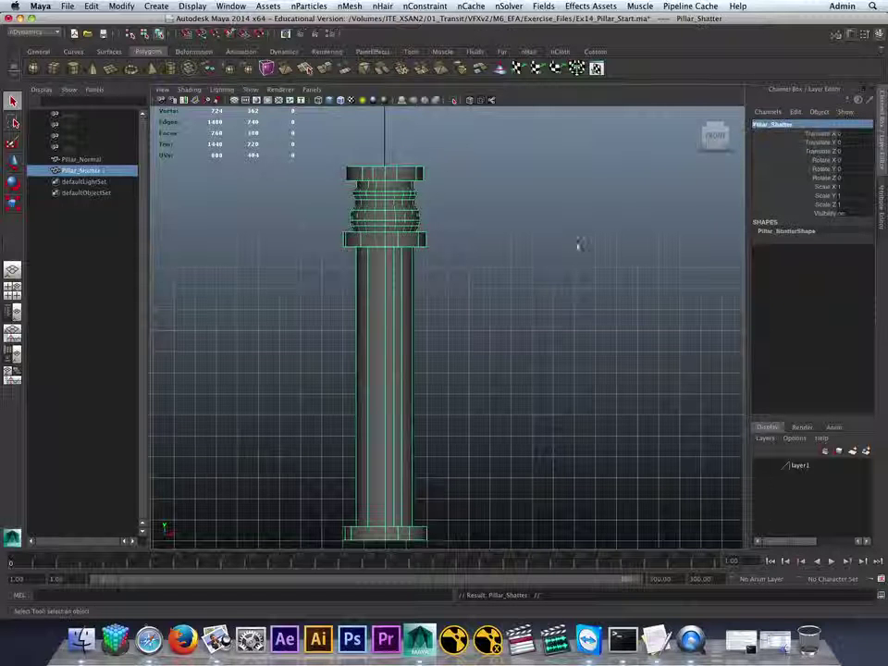
Add Pillar_Normal to the display layer layer1 and hide that layer
{"action": "left_click", "coordinate": [80, 159]}
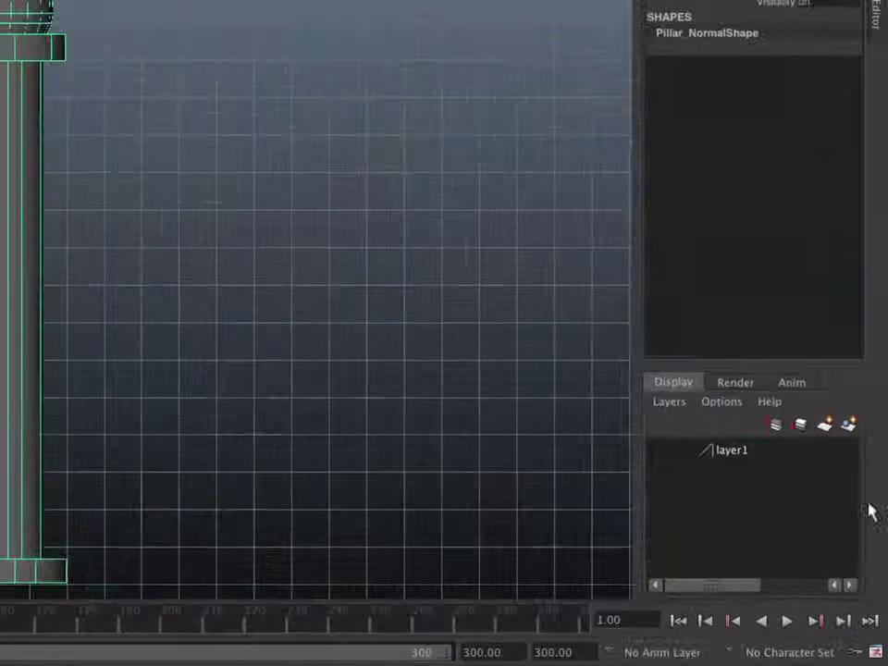
{"action": "right_click", "coordinate": [731, 457]}
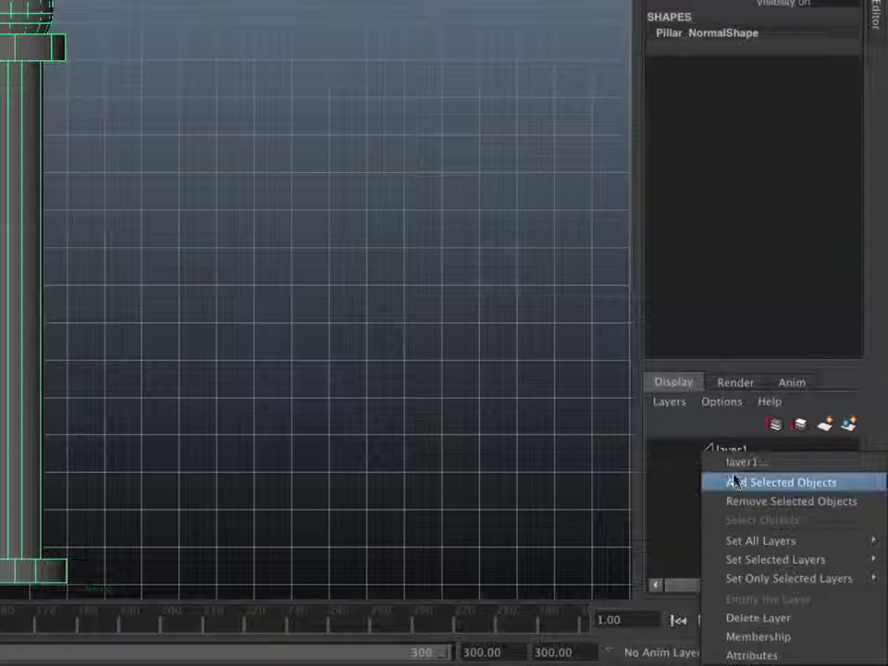
{"action": "left_click", "coordinate": [734, 483]}
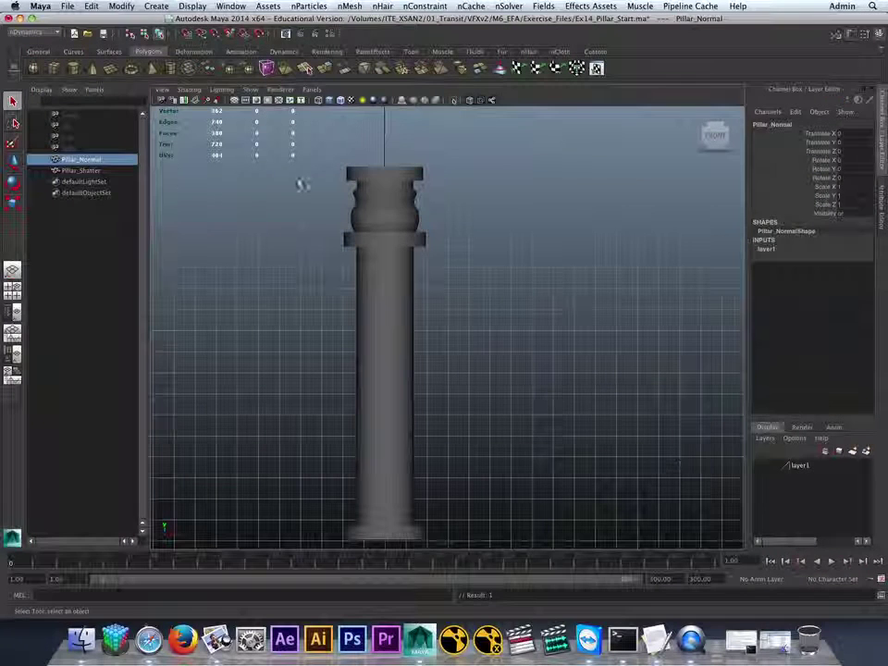
Select Pillar_Shatter, switch to the Polygons menu set and keep the Edit Mesh commands open in a floating window beside the pillar
{"action": "left_click", "coordinate": [376, 248]}
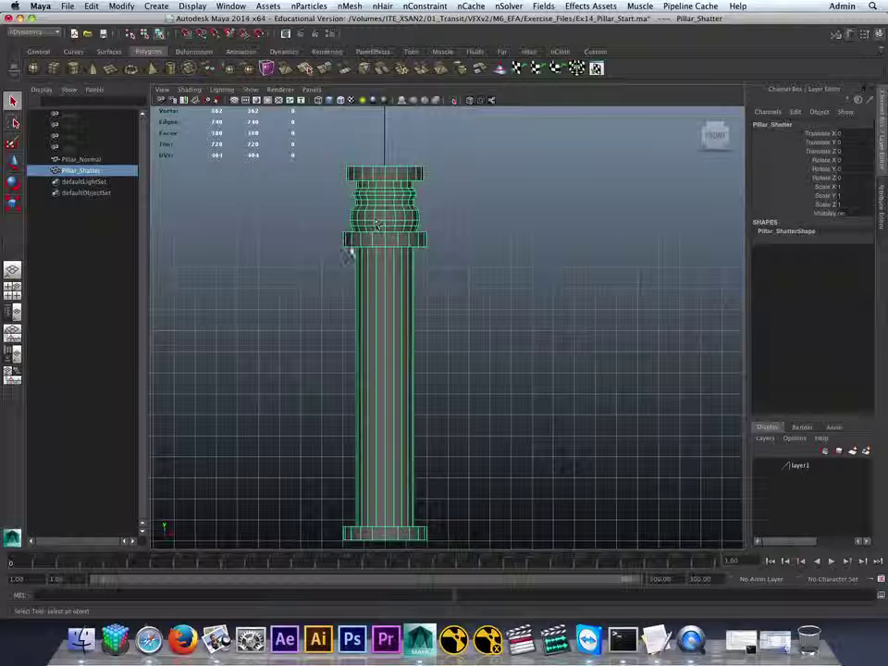
{"action": "middle_click_drag", "start_coordinate": [396, 320], "coordinate": [403, 286], "text": "alt"}
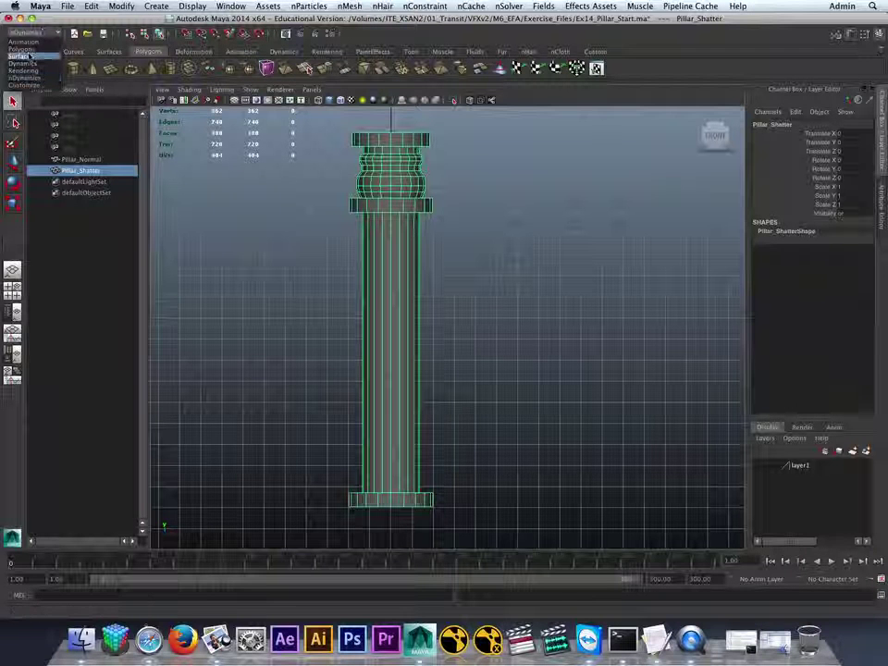
{"action": "key", "text": "F3"}
{"action": "left_click", "coordinate": [373, 7]}
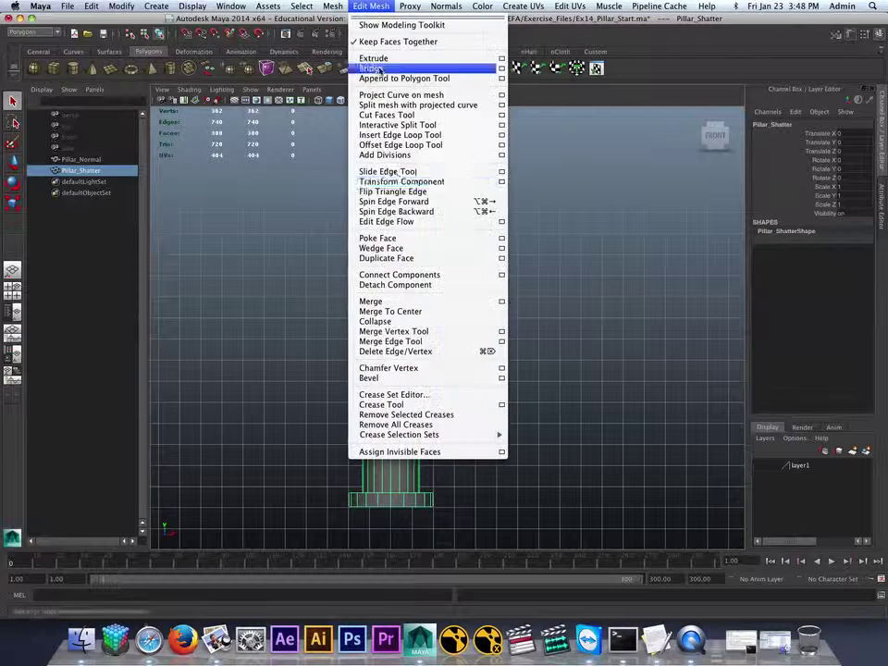
{"action": "left_click", "coordinate": [412, 21]}
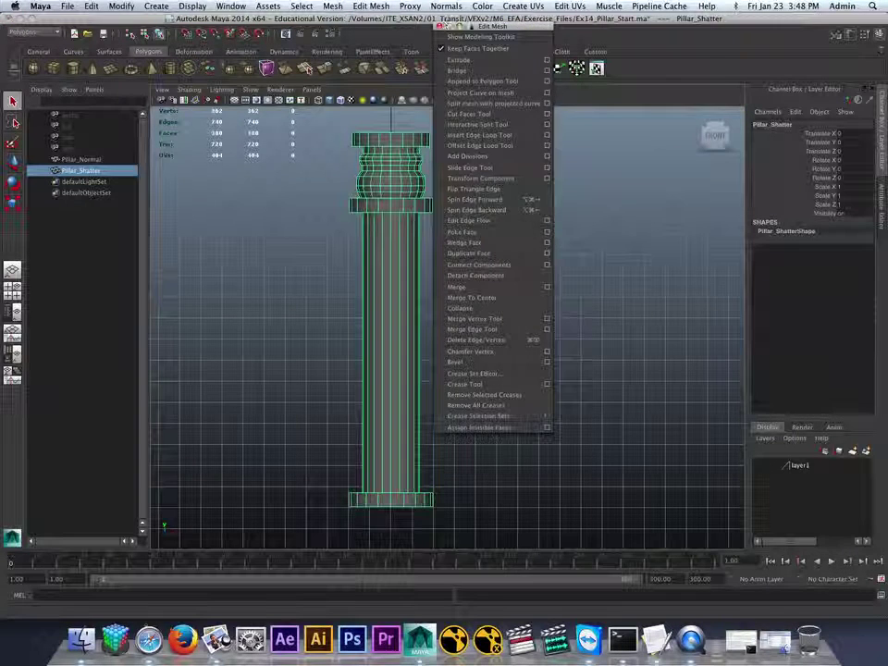
{"action": "left_click_drag", "start_coordinate": [496, 12], "coordinate": [668, 34]}
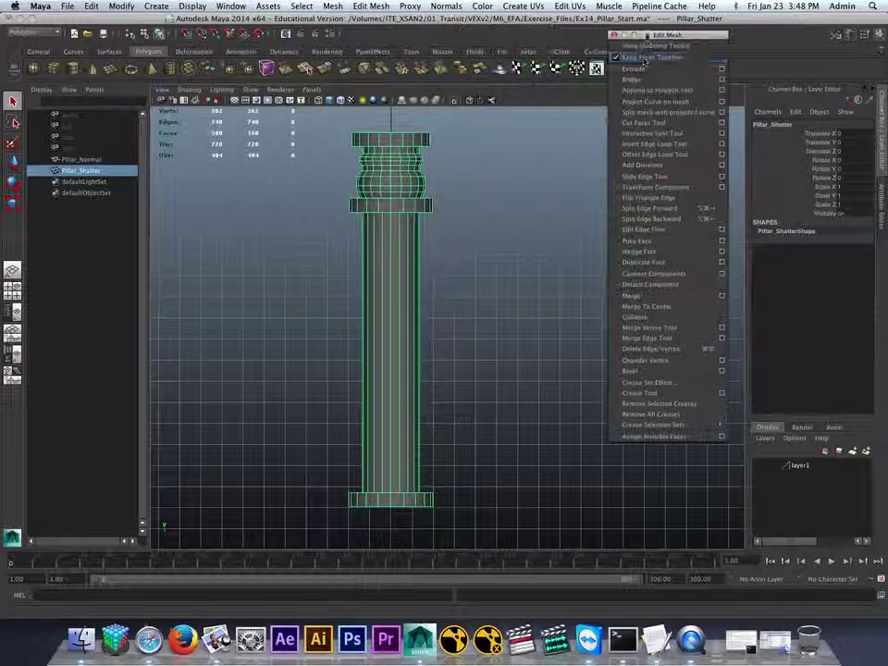
Slice the upper half of Pillar_Shatter's shaft with many irregular, slanted cuts using the Cut Faces Tool, working up to the lower capital ring
{"action": "left_click", "coordinate": [656, 124]}
{"action": "middle_click_drag", "start_coordinate": [436, 304], "coordinate": [400, 337], "text": "alt"}
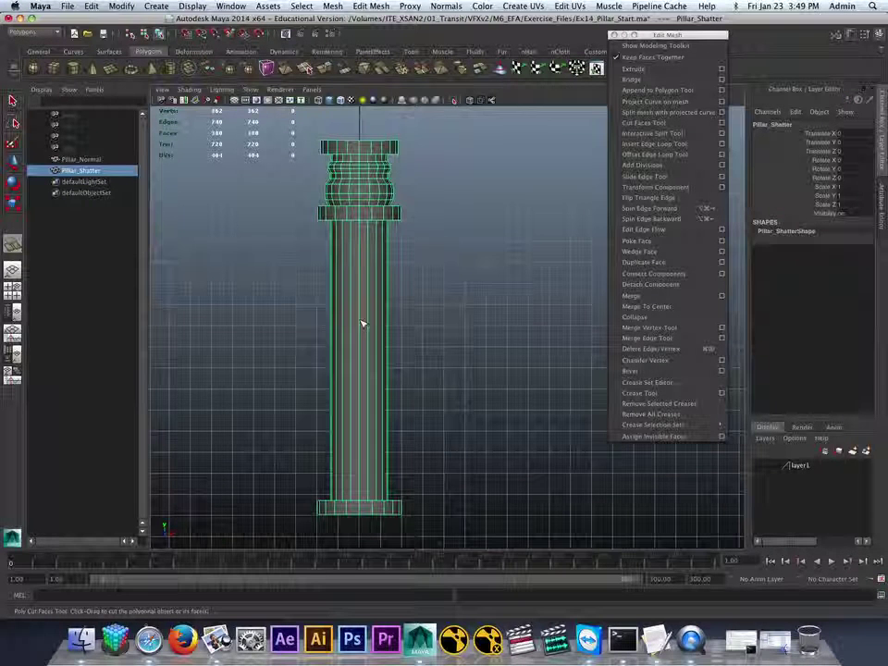
{"action": "left_click_drag", "start_coordinate": [363, 327], "coordinate": [416, 311]}
{"action": "left_click_drag", "start_coordinate": [360, 323], "coordinate": [406, 324]}
{"action": "left_click_drag", "start_coordinate": [357, 304], "coordinate": [411, 257]}
{"action": "left_click_drag", "start_coordinate": [349, 240], "coordinate": [439, 240]}
{"action": "mouse_move", "coordinate": [363, 216]}
{"action": "left_mouse_down"}
{"action": "mouse_move", "coordinate": [426, 212]}
{"action": "mouse_move", "coordinate": [350, 214]}
{"action": "left_mouse_up"}
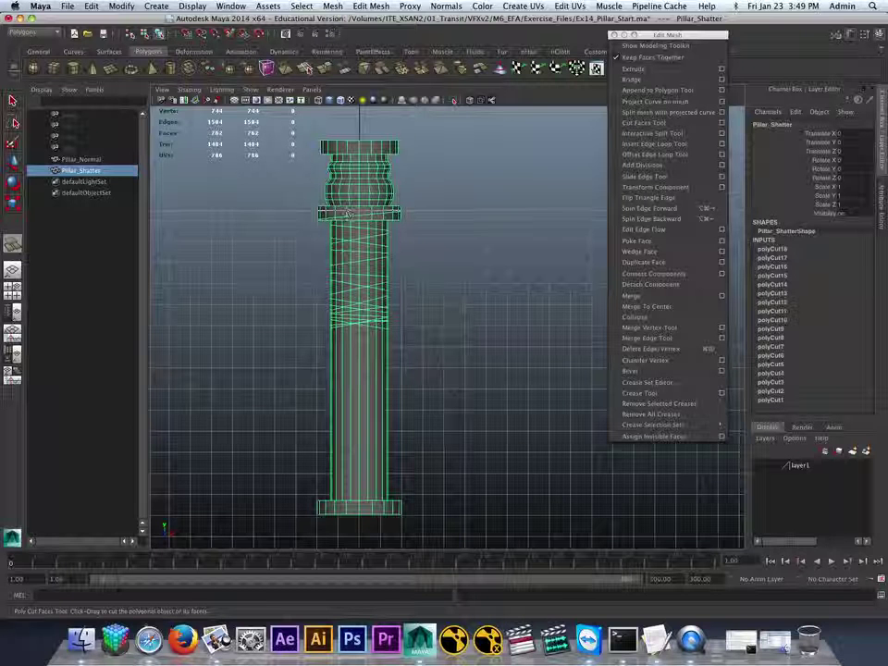
Continue the irregular slanted face cuts across the ring, the curved capital and the top slab, and return to the Select Tool
{"action": "left_click_drag", "start_coordinate": [423, 212], "coordinate": [353, 199]}
{"action": "left_click_drag", "start_coordinate": [445, 200], "coordinate": [423, 190]}
{"action": "left_click_drag", "start_coordinate": [352, 183], "coordinate": [374, 192]}
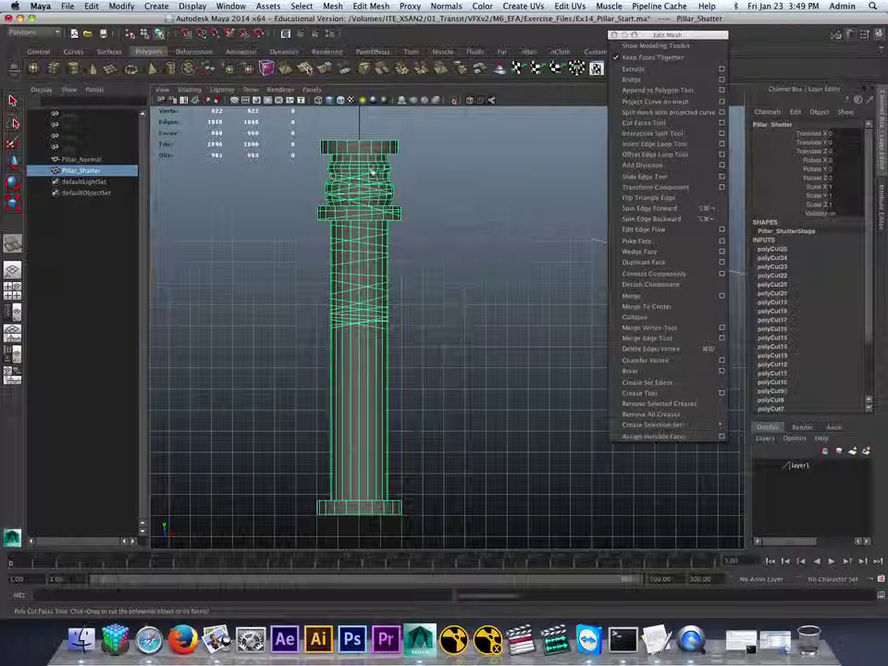
{"action": "left_click_drag", "start_coordinate": [418, 163], "coordinate": [358, 156]}
{"action": "left_click_drag", "start_coordinate": [421, 150], "coordinate": [348, 154]}
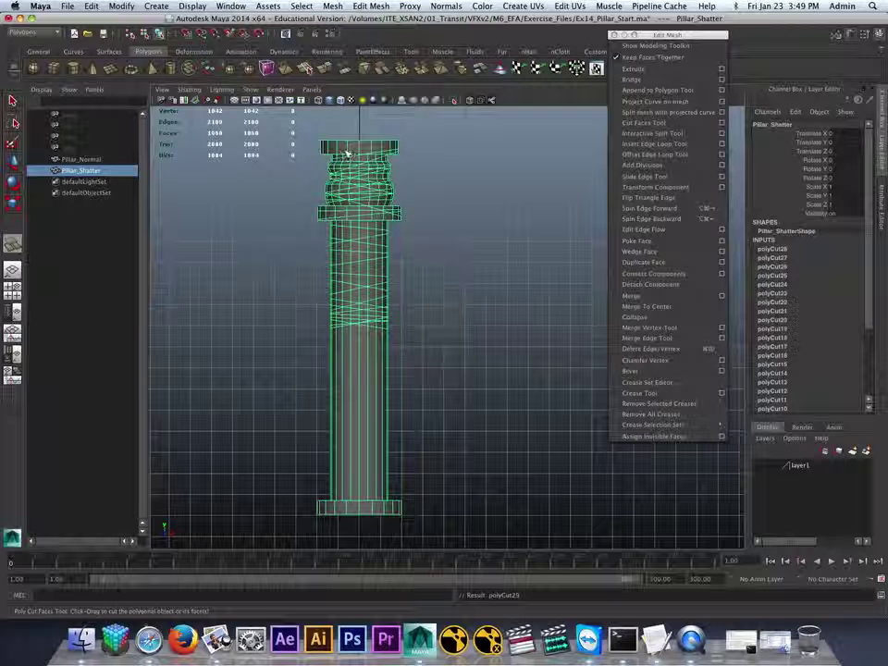
{"action": "left_click_drag", "start_coordinate": [418, 167], "coordinate": [365, 150]}
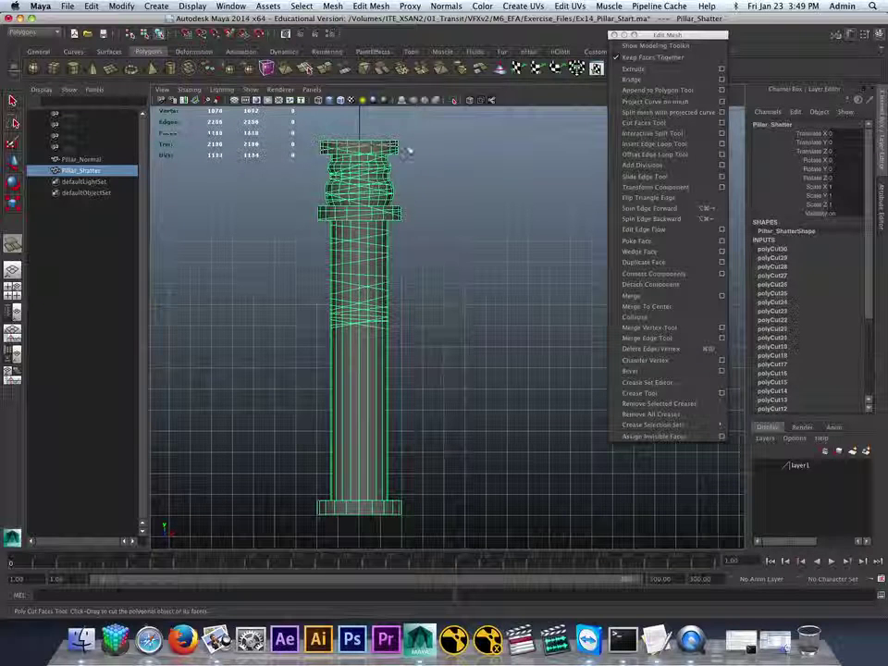
{"action": "left_click_drag", "start_coordinate": [404, 180], "coordinate": [411, 302]}
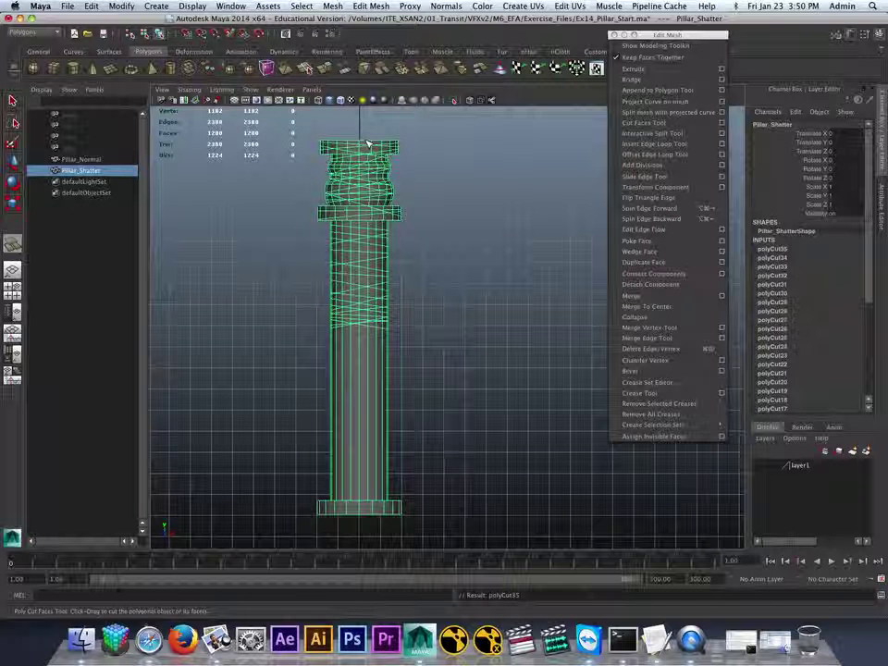
{"action": "left_click_drag", "start_coordinate": [369, 144], "coordinate": [366, 146]}
{"action": "left_click", "coordinate": [13, 100]}
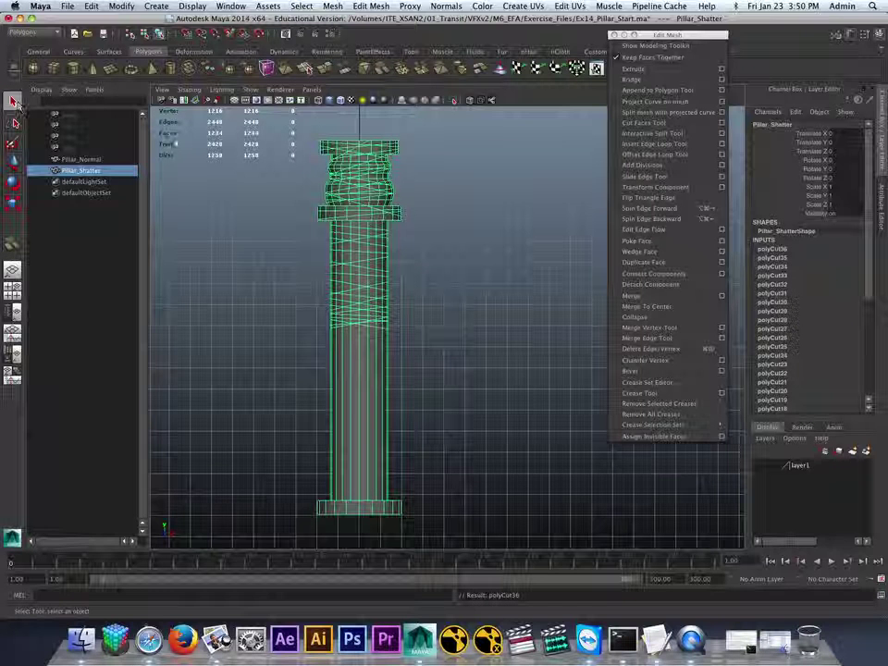
{"action": "left_click", "coordinate": [648, 176]}
{"action": "key", "text": "q"}
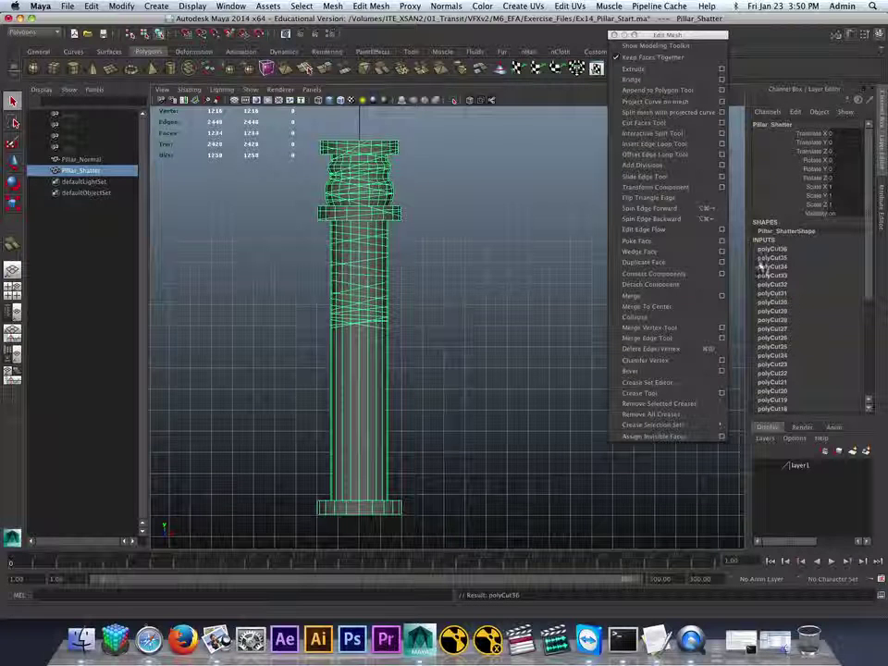
Delete the construction history of Pillar_Shatter and close the floating Edit Mesh window
{"action": "left_click", "coordinate": [93, 7]}
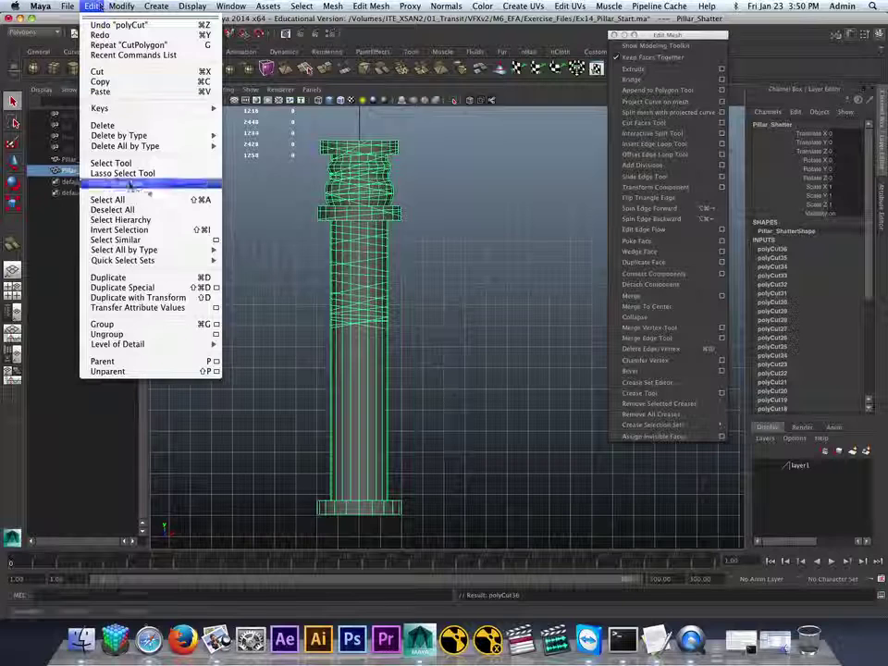
{"action": "mouse_move", "coordinate": [121, 139]}
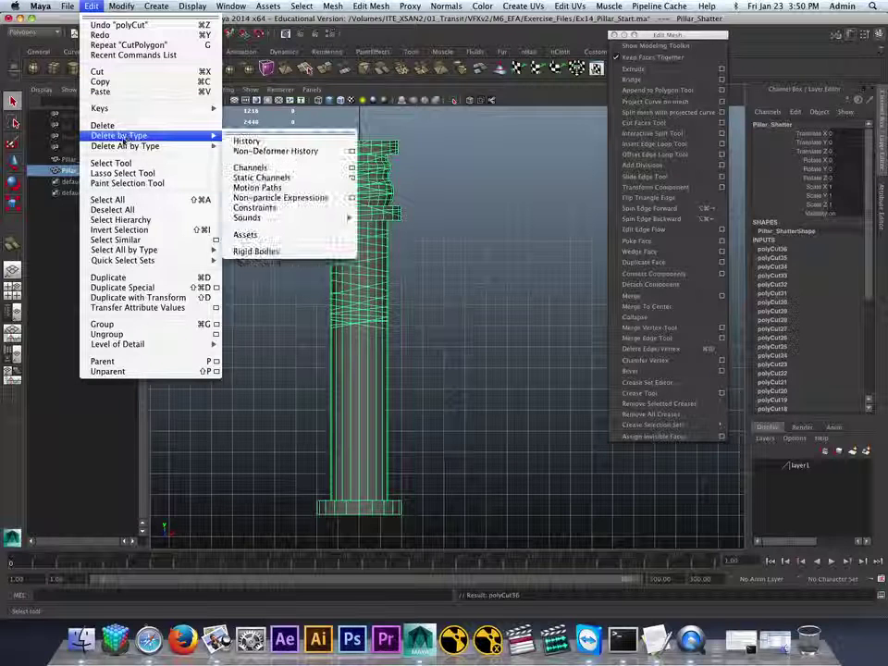
{"action": "left_click", "coordinate": [247, 140]}
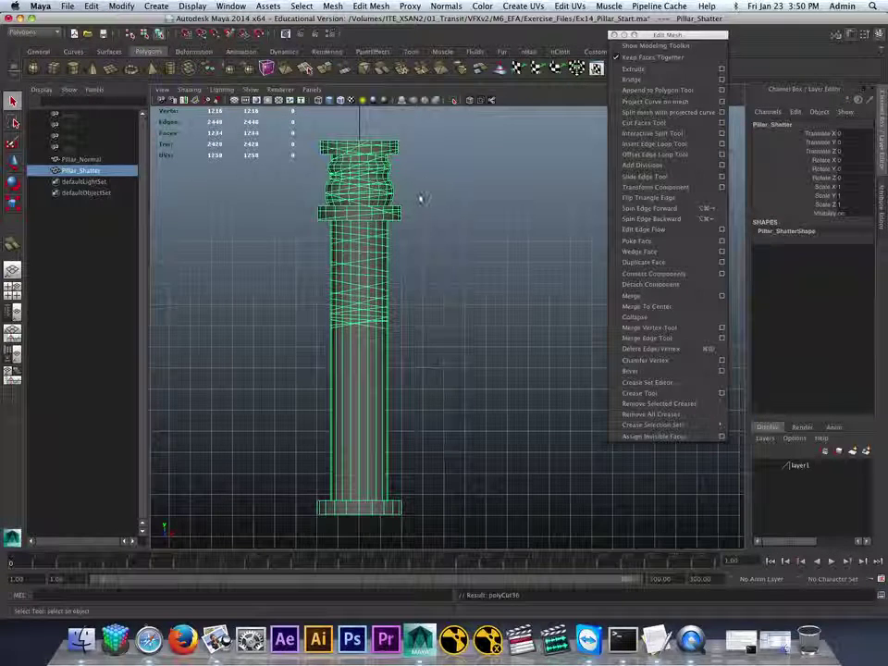
{"action": "left_click_drag", "start_coordinate": [640, 37], "coordinate": [593, 146]}
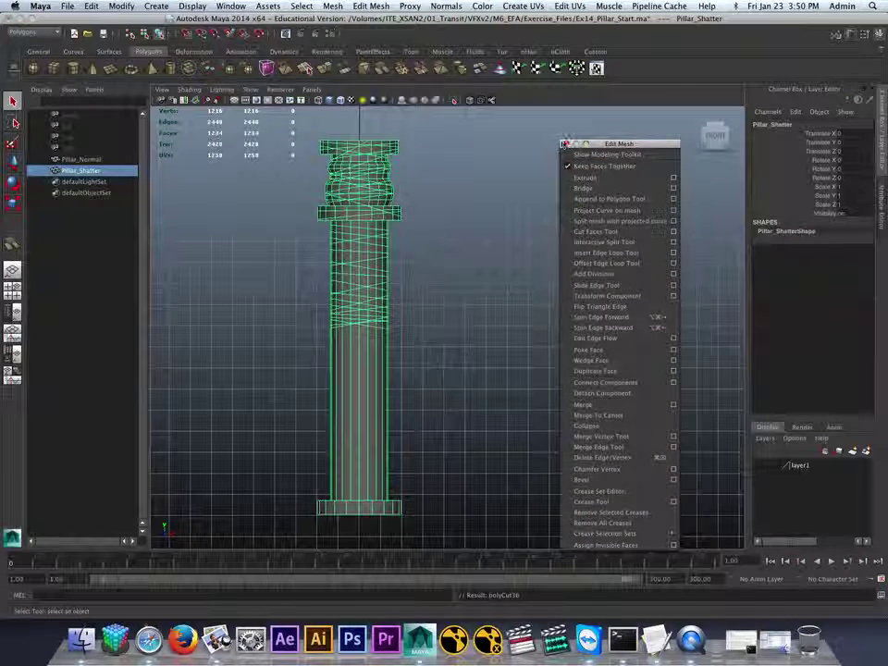
{"action": "left_click", "coordinate": [565, 144]}
Create a polygon sphere and a polygon cube at the origin and display the scene in wireframe
{"action": "middle_click_drag", "start_coordinate": [493, 173], "coordinate": [438, 162], "text": "alt"}
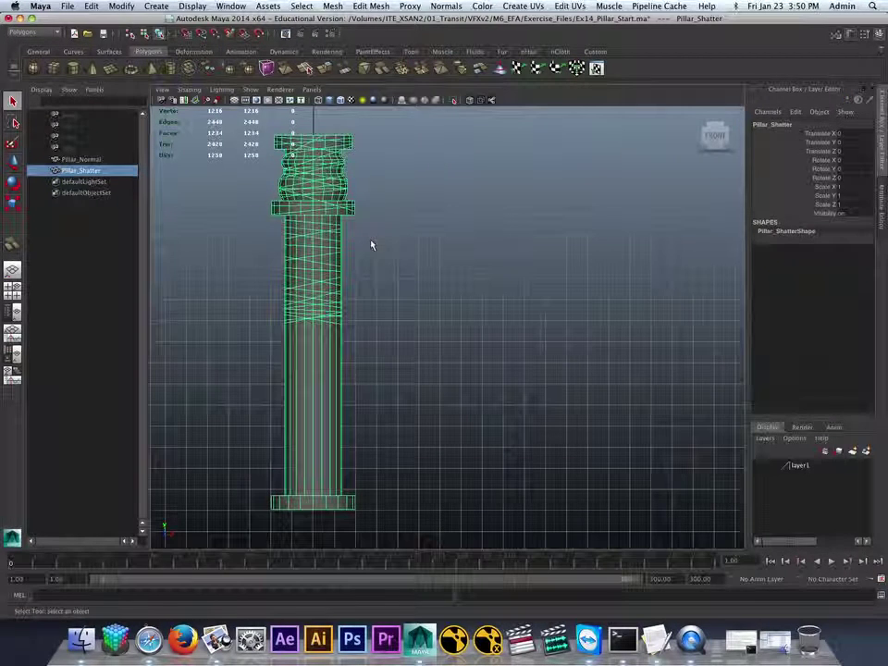
{"action": "middle_click_drag", "start_coordinate": [441, 371], "coordinate": [422, 370], "text": "alt"}
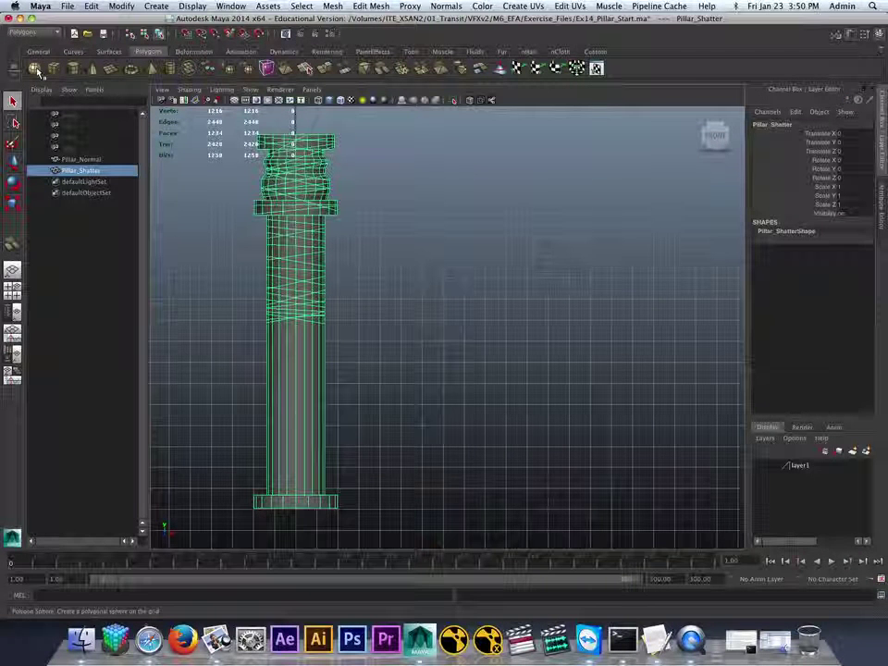
{"action": "left_click", "coordinate": [36, 70]}
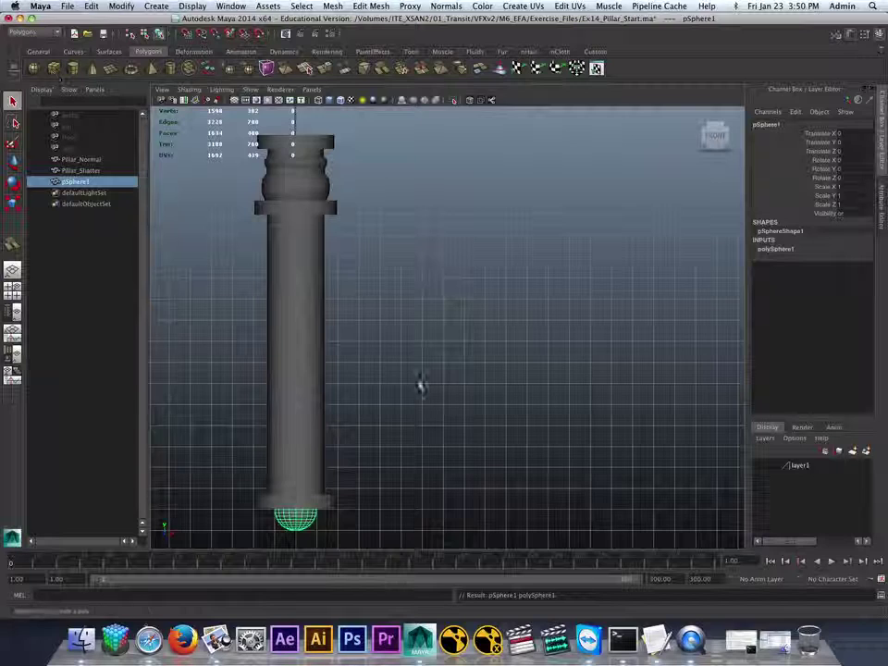
{"action": "middle_click_drag", "start_coordinate": [433, 368], "coordinate": [458, 329], "text": "alt"}
{"action": "key", "text": "4"}
{"action": "middle_click_drag", "start_coordinate": [433, 372], "coordinate": [483, 285], "text": "alt"}
{"action": "right_click_drag", "start_coordinate": [401, 381], "coordinate": [448, 375], "text": "alt"}
{"action": "middle_click_drag", "start_coordinate": [413, 430], "coordinate": [512, 347], "text": "alt"}
{"action": "right_click_drag", "start_coordinate": [511, 347], "coordinate": [537, 361], "text": "alt"}
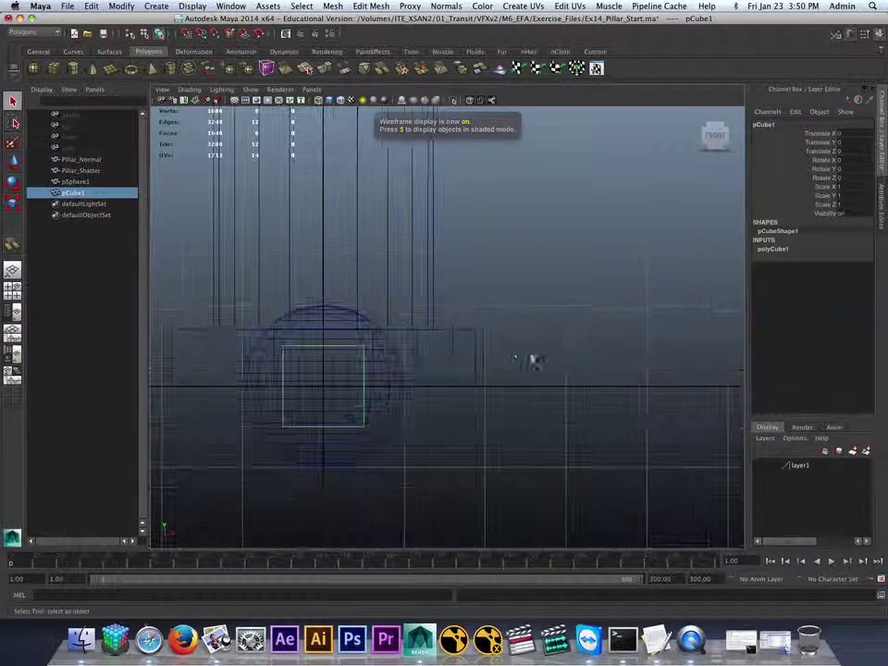
Scale the cube to enclose the sphere, and enlarge both together until the cube's scale is about 2.96
{"action": "key", "text": "r"}
{"action": "middle_click_drag", "start_coordinate": [346, 365], "coordinate": [391, 373]}
{"action": "left_click_drag", "start_coordinate": [410, 413], "coordinate": [291, 435]}
{"action": "right_click_drag", "start_coordinate": [394, 413], "coordinate": [419, 343], "text": "alt"}
{"action": "left_click_drag", "start_coordinate": [418, 342], "coordinate": [442, 341]}
{"action": "right_click_drag", "start_coordinate": [523, 351], "coordinate": [472, 346], "text": "alt"}
{"action": "middle_click_drag", "start_coordinate": [472, 346], "coordinate": [405, 429], "text": "alt"}
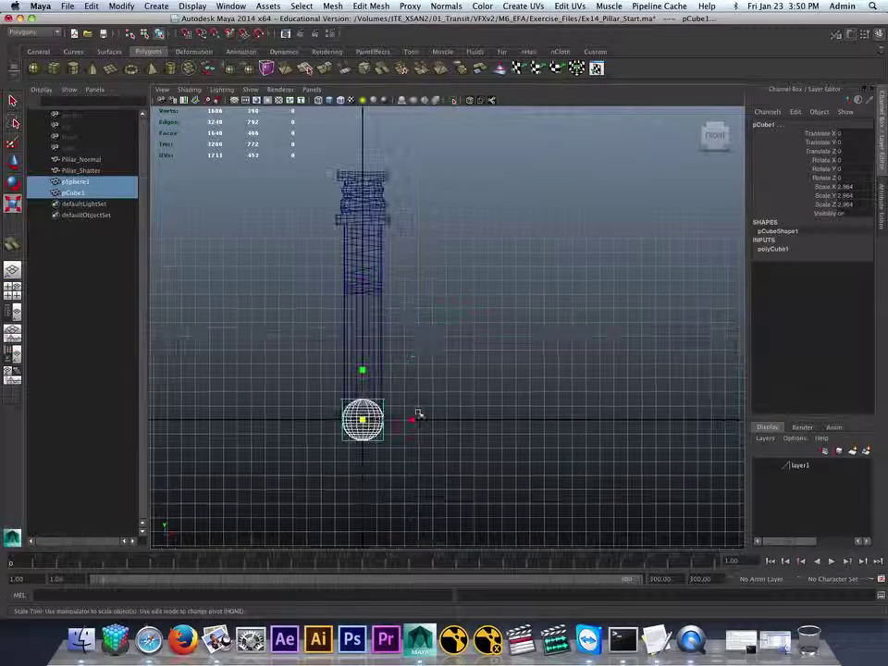
Move the sphere and cube together beside the pillar to about X 8.68, Y 10.94, and freeze their transformations
{"action": "key", "text": "w"}
{"action": "left_click_drag", "start_coordinate": [368, 420], "coordinate": [491, 266]}
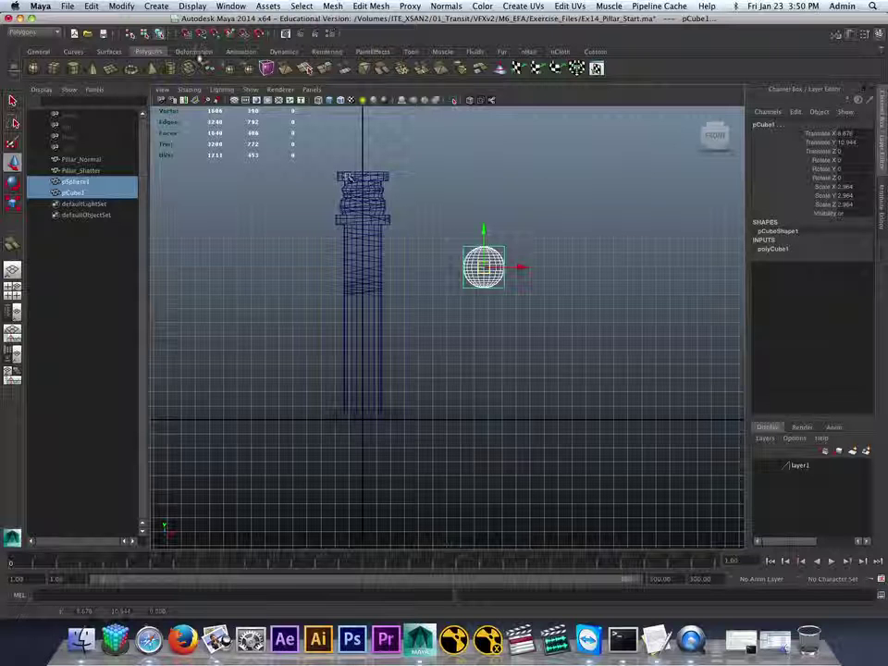
{"action": "left_click", "coordinate": [130, 5]}
{"action": "left_click", "coordinate": [166, 43]}
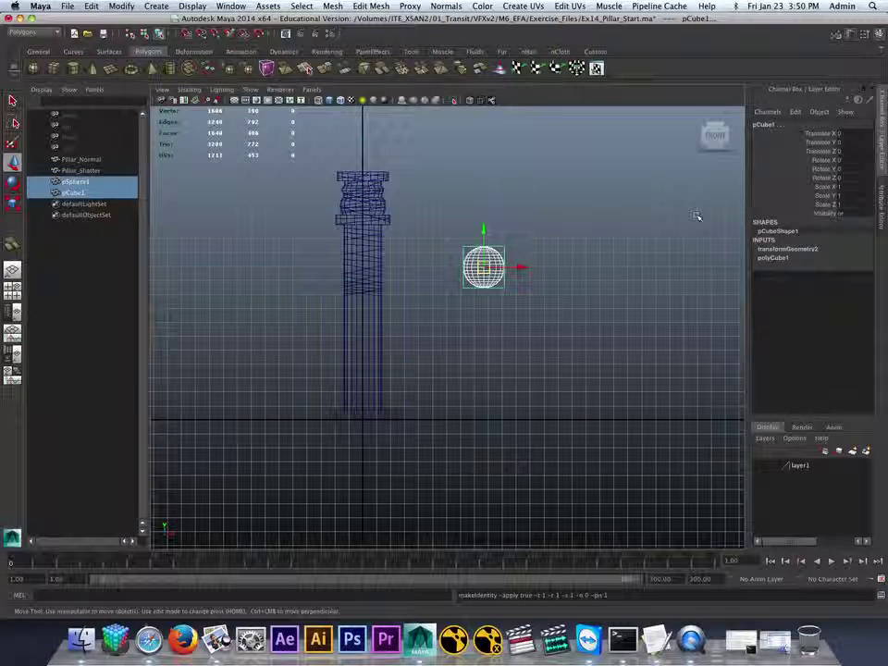
Rename the cube as Proxy
{"action": "left_click", "coordinate": [505, 244]}
{"action": "left_click", "coordinate": [500, 253]}
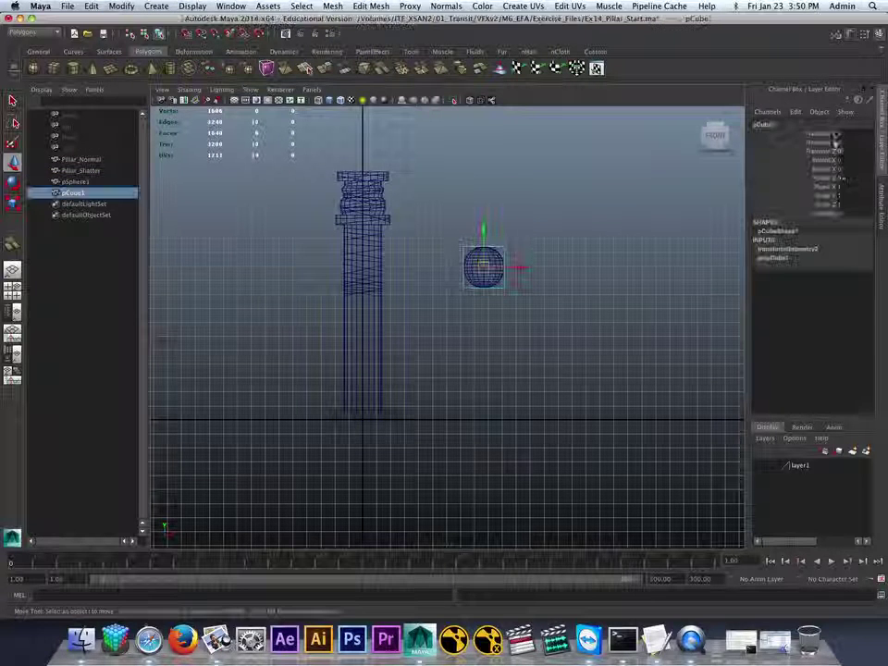
{"action": "double_click", "coordinate": [770, 124]}
{"action": "type", "text": "Proxy"}
{"action": "key", "text": "Return"}
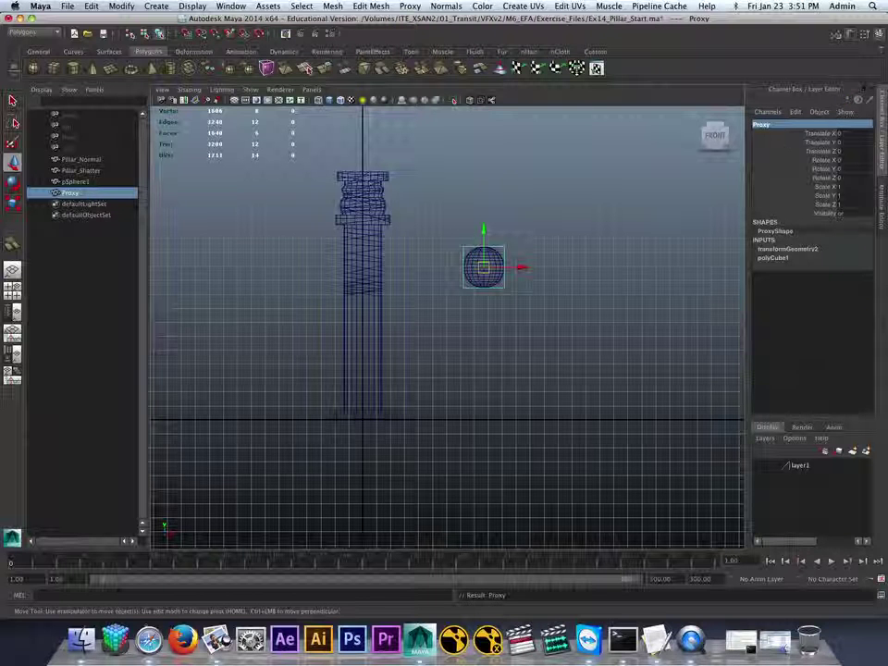
Rename the sphere as Ball
{"action": "left_click", "coordinate": [476, 261]}
{"action": "left_click", "coordinate": [476, 262]}
{"action": "double_click", "coordinate": [770, 124]}
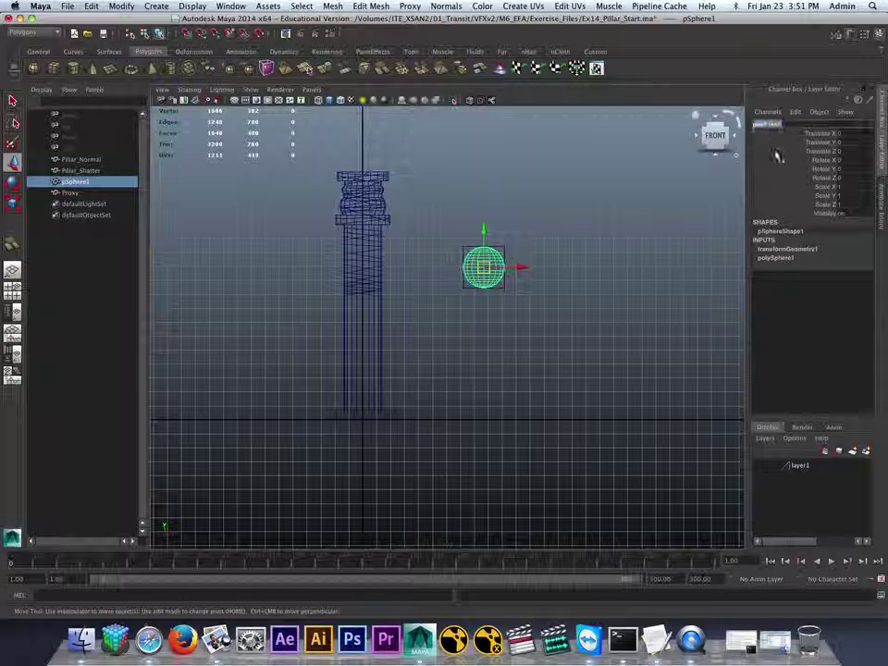
{"action": "type", "text": "Ball"}
{"action": "key", "text": "Return"}
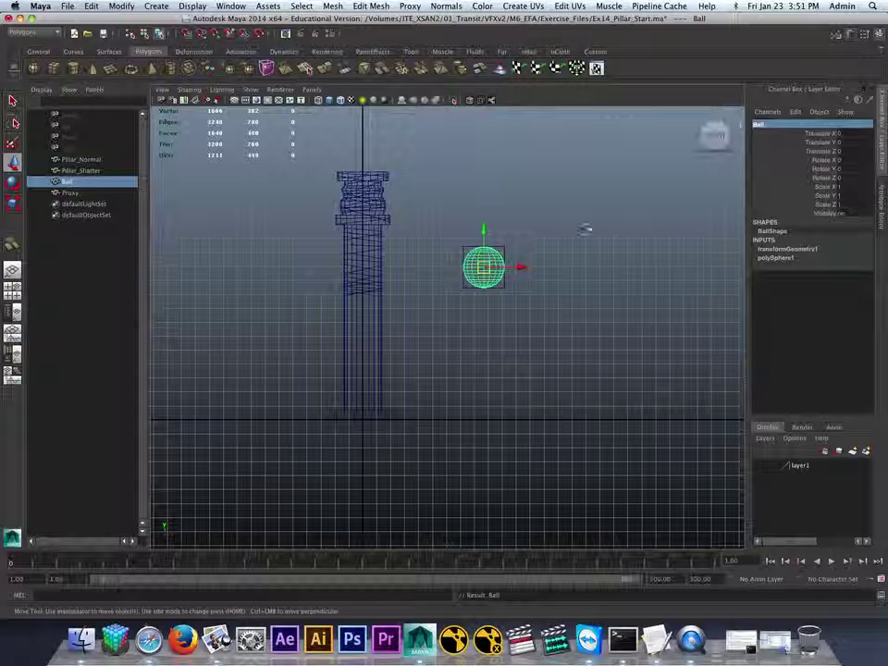
{"action": "left_click", "coordinate": [481, 269]}
{"action": "right_click_drag", "start_coordinate": [482, 268], "coordinate": [536, 262], "text": "alt"}
{"action": "middle_click_drag", "start_coordinate": [536, 262], "coordinate": [545, 317], "text": "alt"}
{"action": "right_click_drag", "start_coordinate": [434, 304], "coordinate": [491, 302], "text": "alt"}
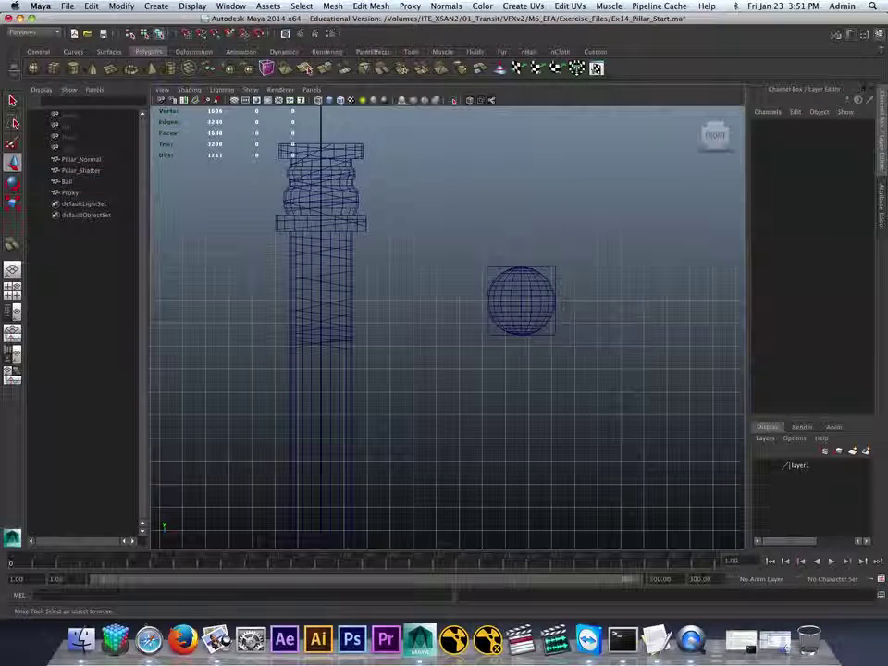
Add a gravity field to the Proxy cube using the Dynamics menu set
{"action": "left_click", "coordinate": [554, 270]}
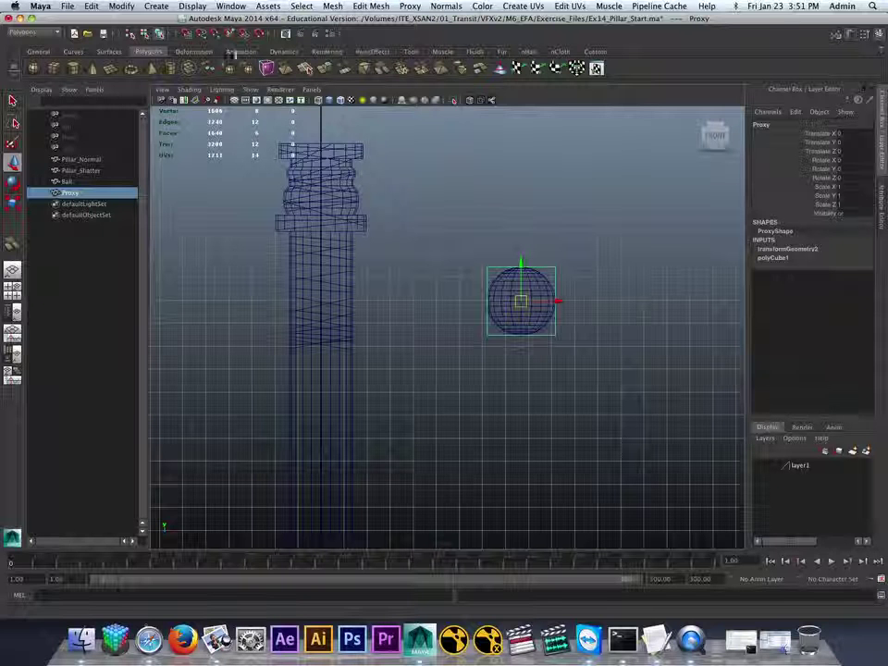
{"action": "left_click", "coordinate": [33, 32]}
{"action": "left_click", "coordinate": [28, 55]}
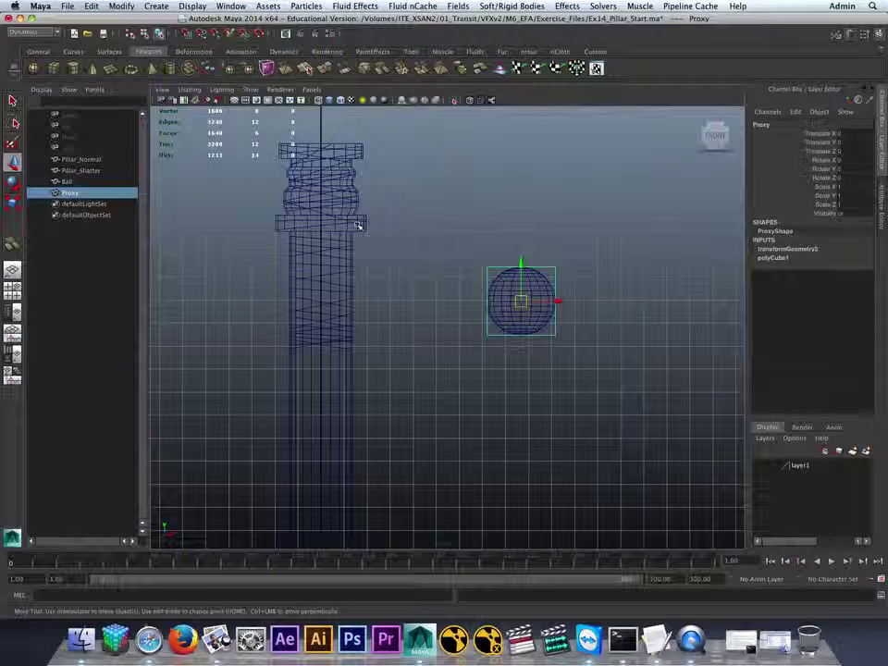
{"action": "left_click", "coordinate": [458, 6]}
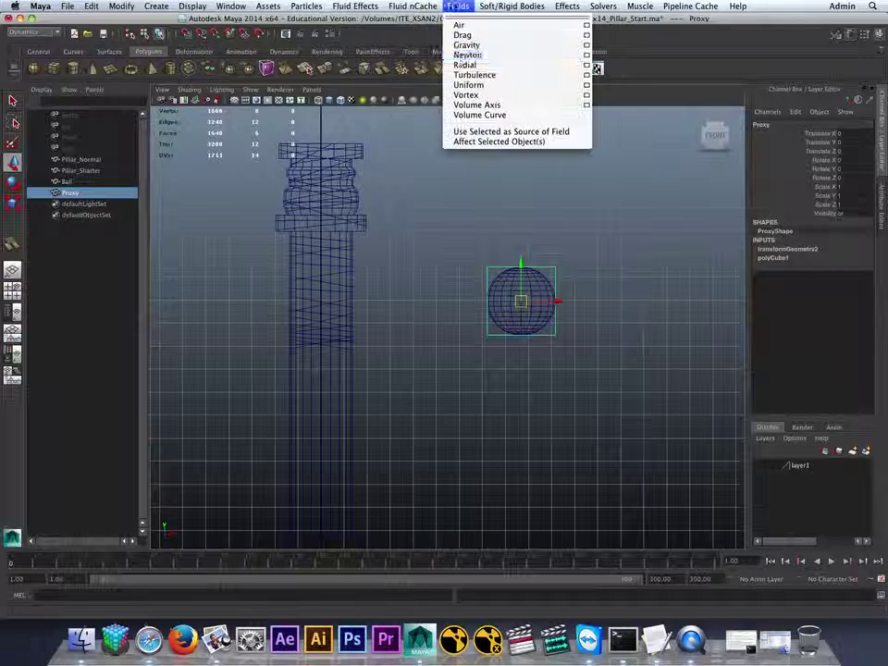
{"action": "left_click", "coordinate": [479, 45]}
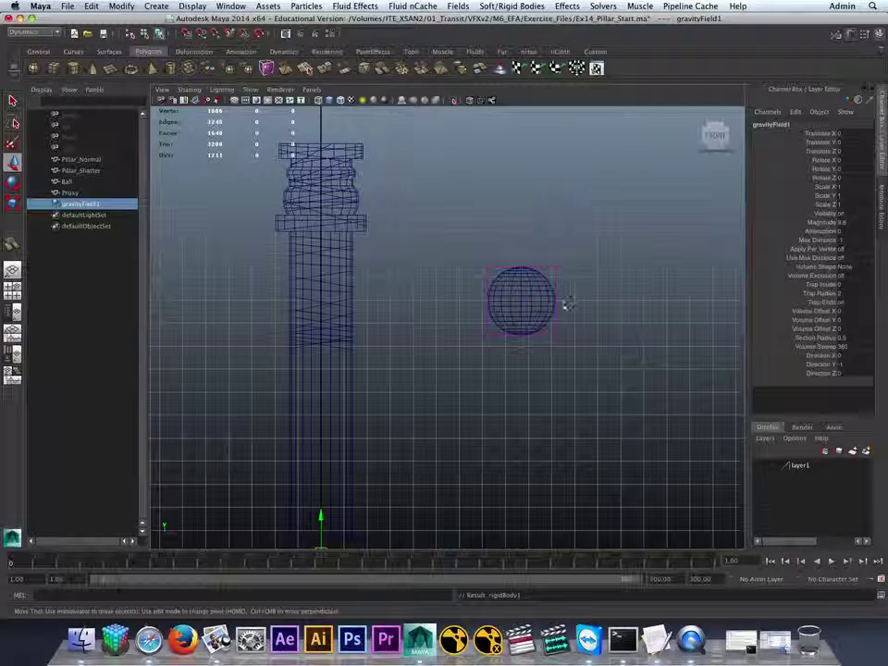
Create a nail constraint on the Proxy cube and move its anchor up toward the pillar to about X 4.99, Y 15.95
{"action": "left_click", "coordinate": [553, 268]}
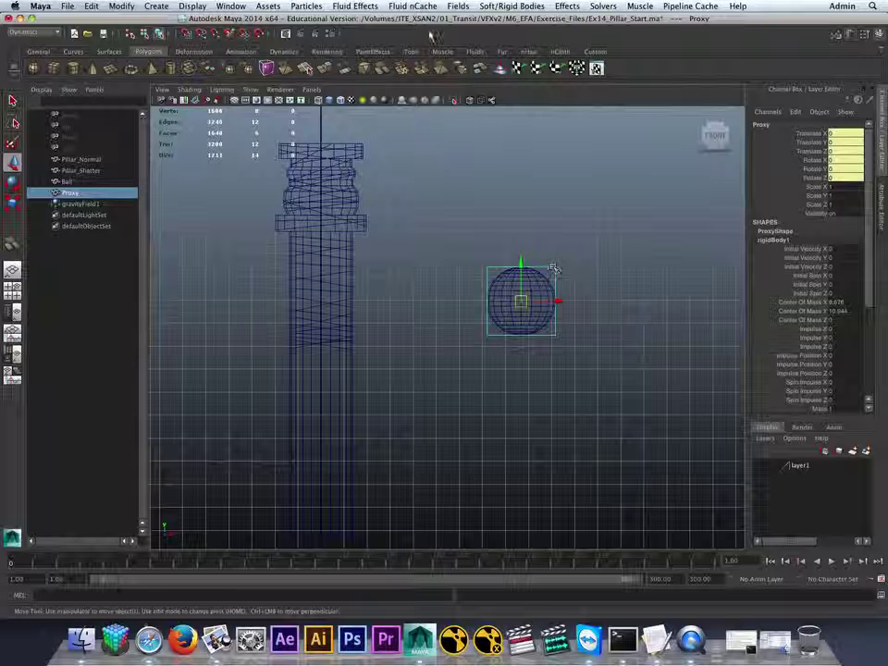
{"action": "left_click", "coordinate": [513, 6]}
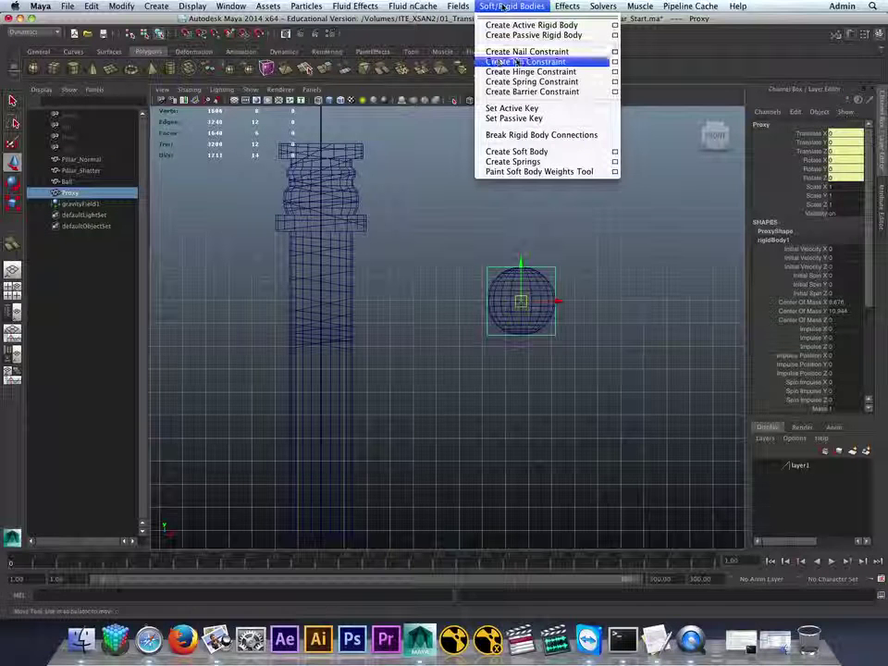
{"action": "left_click", "coordinate": [528, 51]}
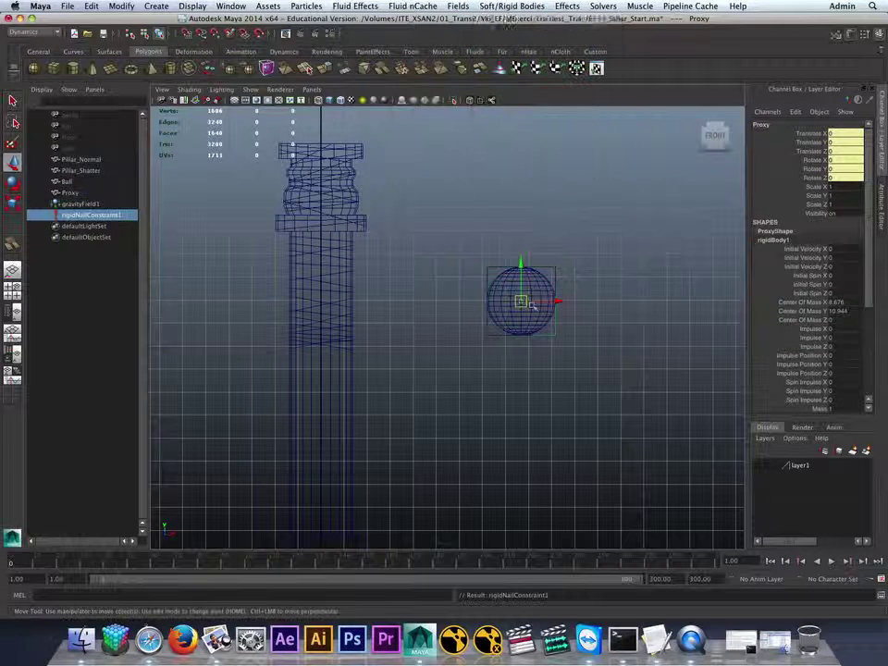
{"action": "left_click_drag", "start_coordinate": [447, 200], "coordinate": [443, 188]}
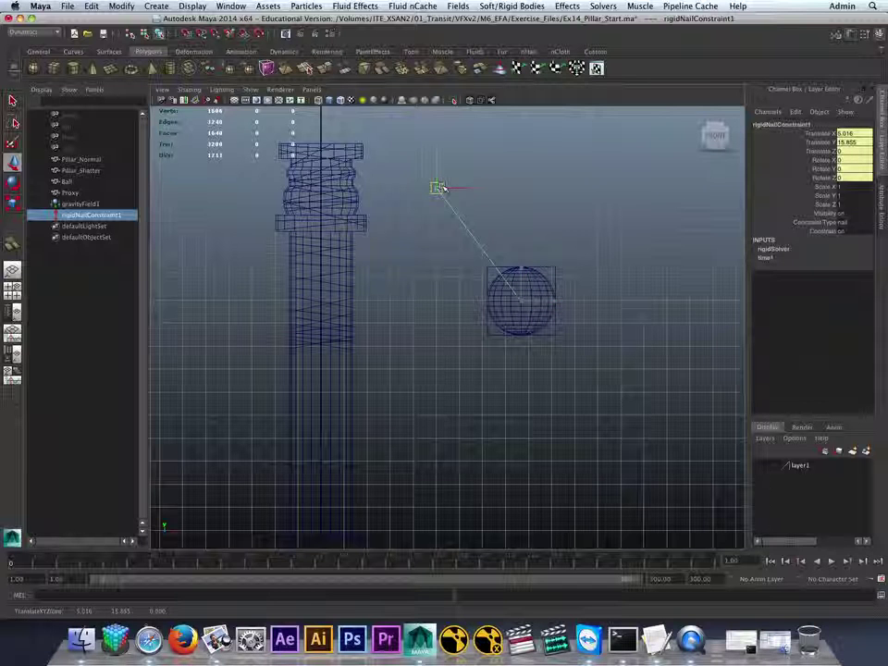
Play the simulation to check how the Proxy cube swings from the nail constraint, and return to the first frame
{"action": "left_click", "coordinate": [832, 562]}
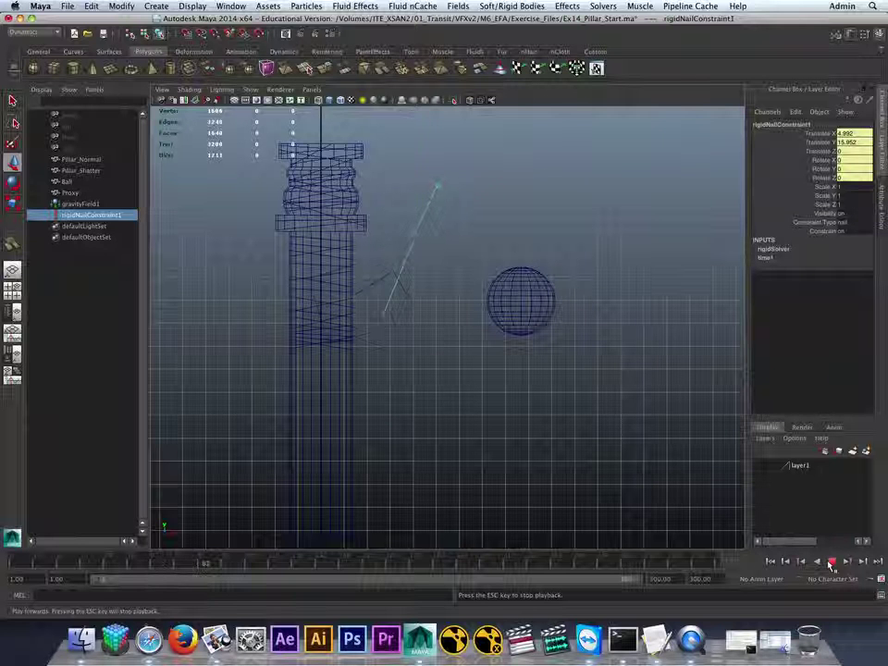
{"action": "left_click", "coordinate": [832, 562]}
{"action": "left_click", "coordinate": [770, 562]}
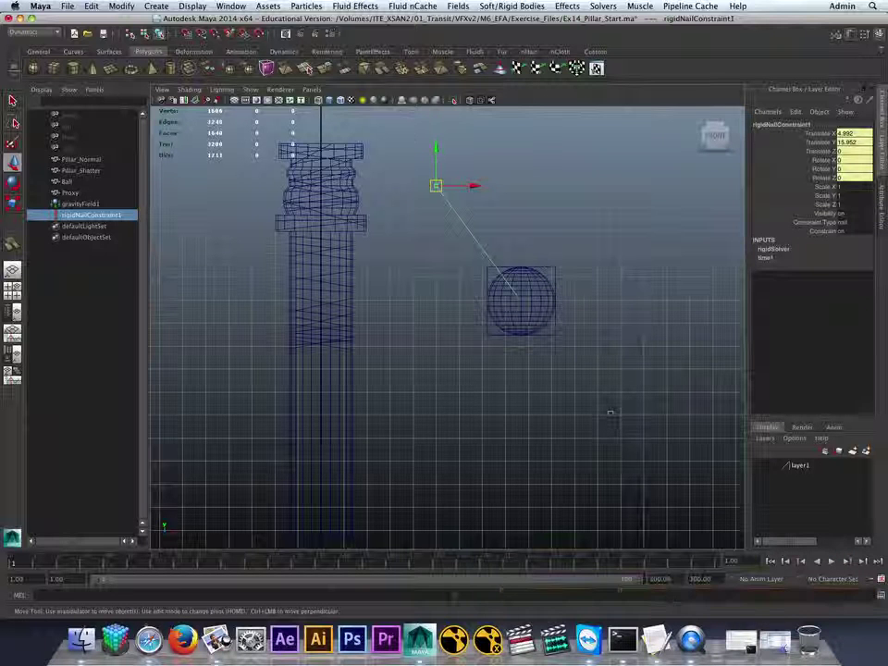
Move the nail constraint, Ball and Proxy together until the constraint is at about X 5.84, Y 16.31, and test the swing
{"action": "left_click_drag", "start_coordinate": [470, 187], "coordinate": [491, 177]}
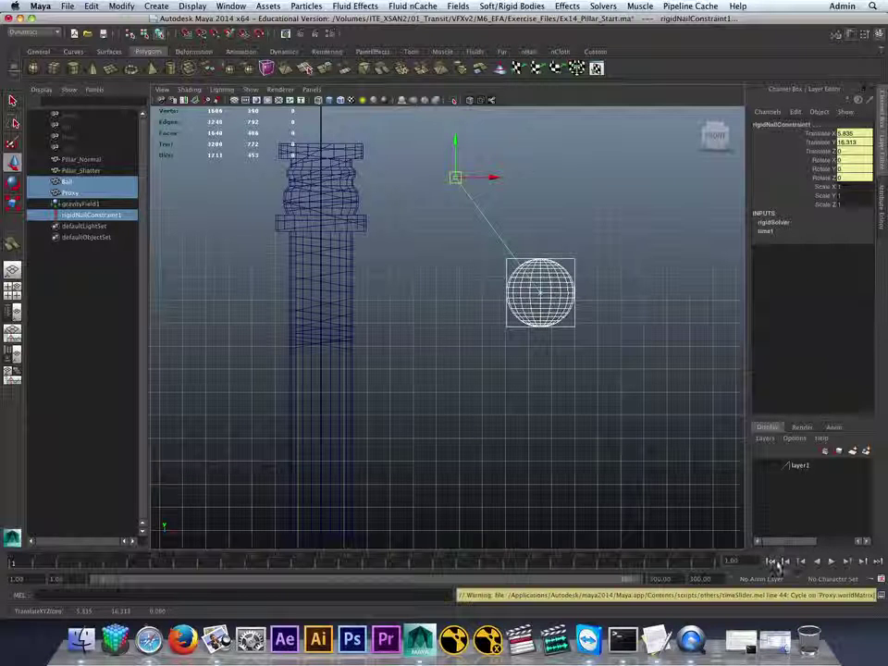
{"action": "left_click", "coordinate": [832, 562]}
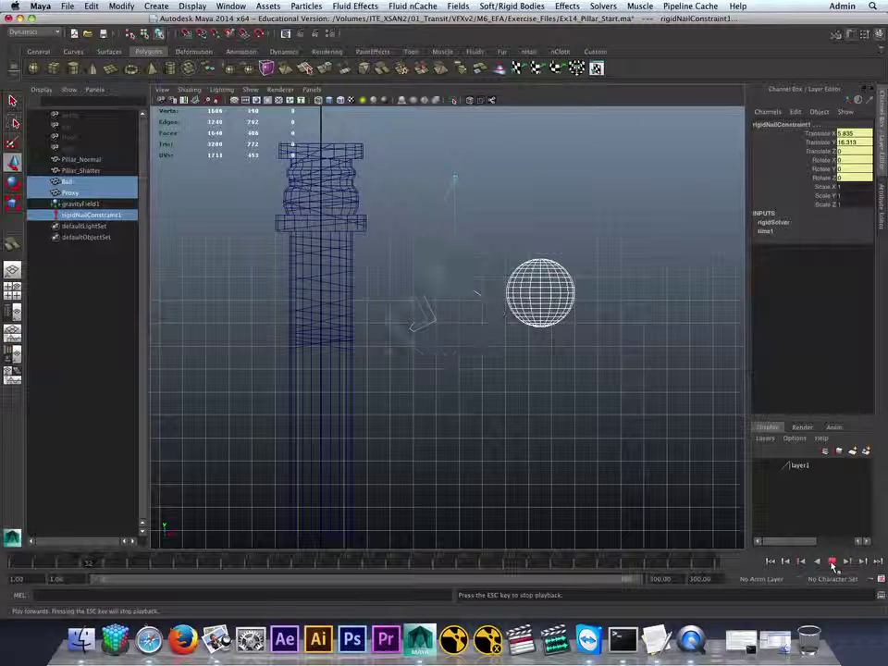
{"action": "left_click", "coordinate": [771, 562]}
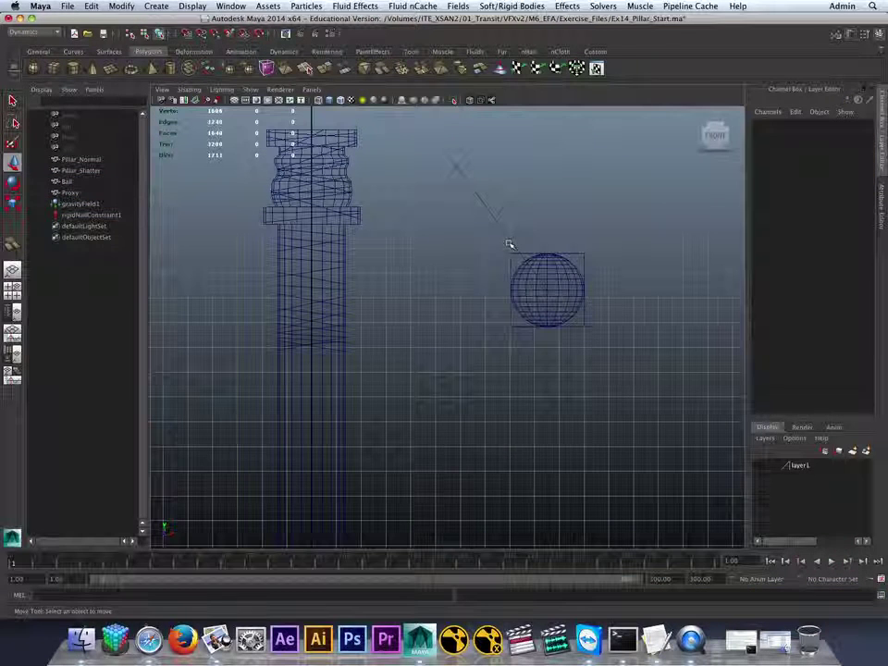
Assign a new Lambert material to the Proxy cube and show the view shaded with textures
{"action": "left_click", "coordinate": [512, 258]}
{"action": "left_click", "coordinate": [516, 269]}
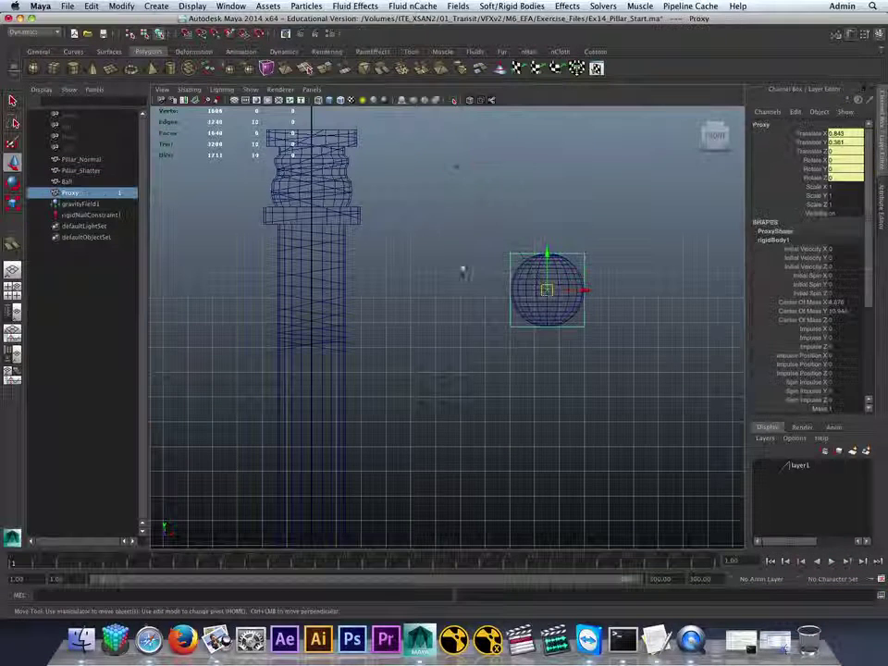
{"action": "right_click", "coordinate": [583, 256]}
{"action": "mouse_move", "coordinate": [578, 469]}
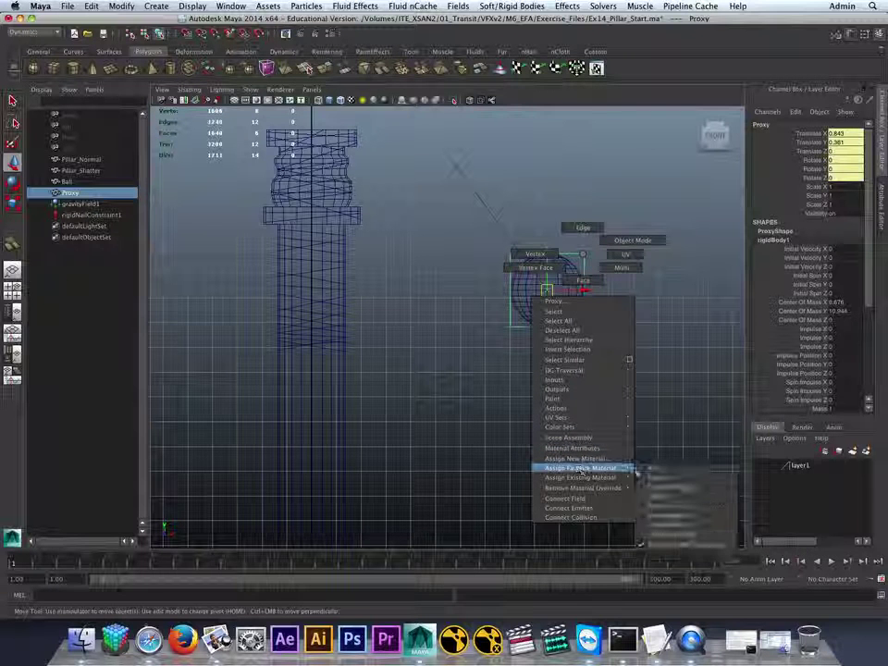
{"action": "left_click", "coordinate": [656, 478]}
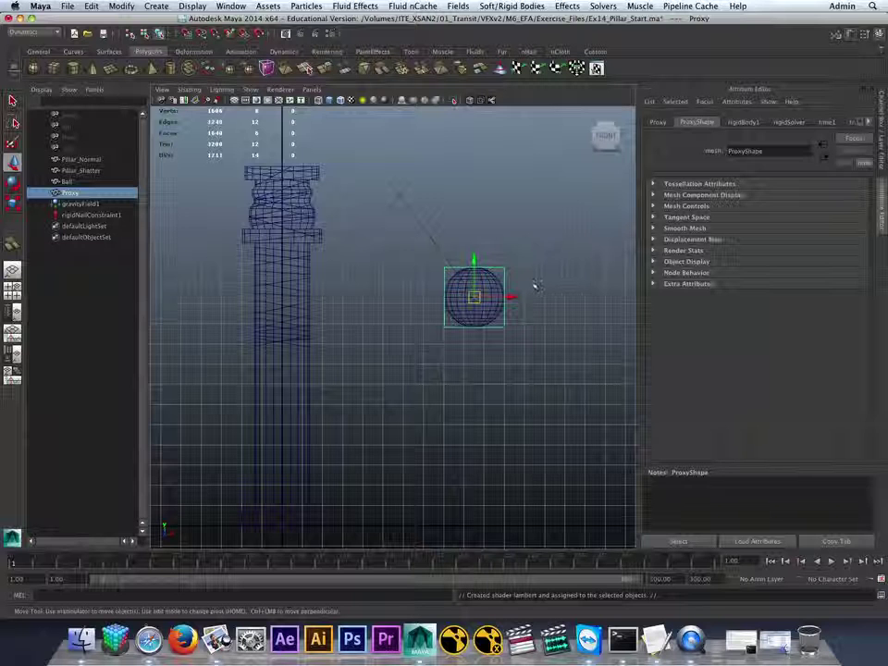
{"action": "key", "text": "6"}
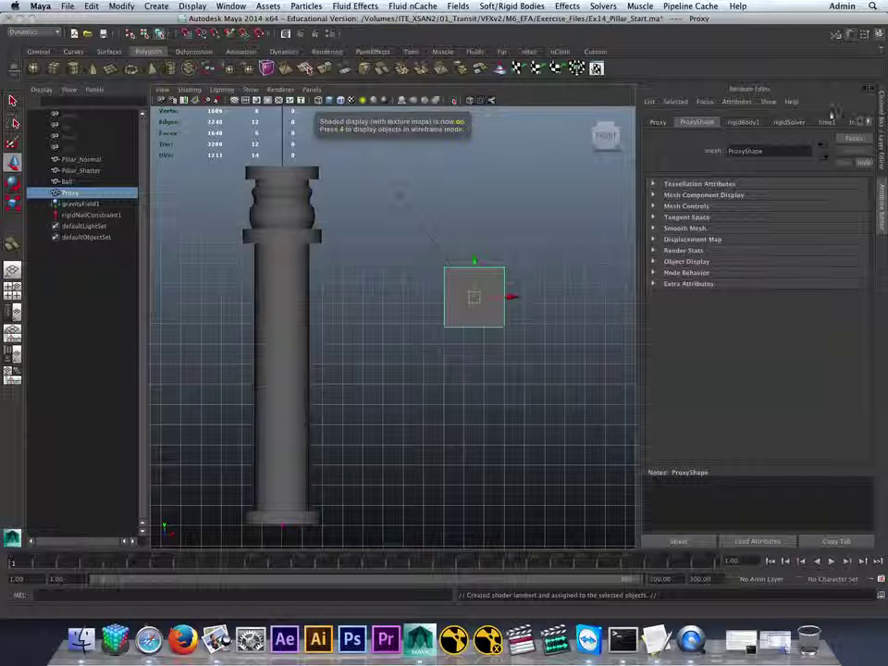
Rename the Proxy cube's Lambert material as Transparent
{"action": "left_click", "coordinate": [869, 122]}
{"action": "left_click", "coordinate": [824, 200]}
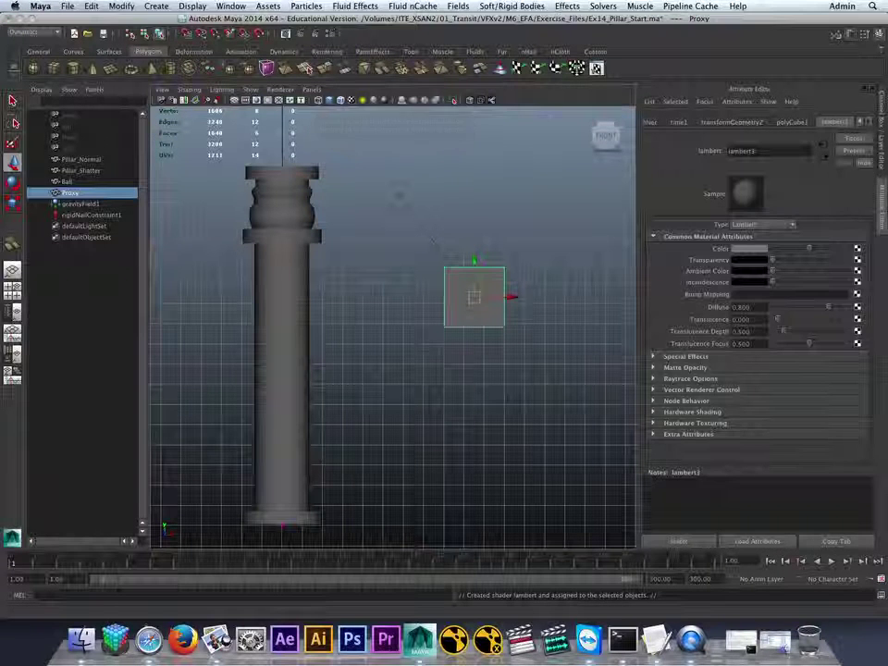
{"action": "type", "text": "T"}
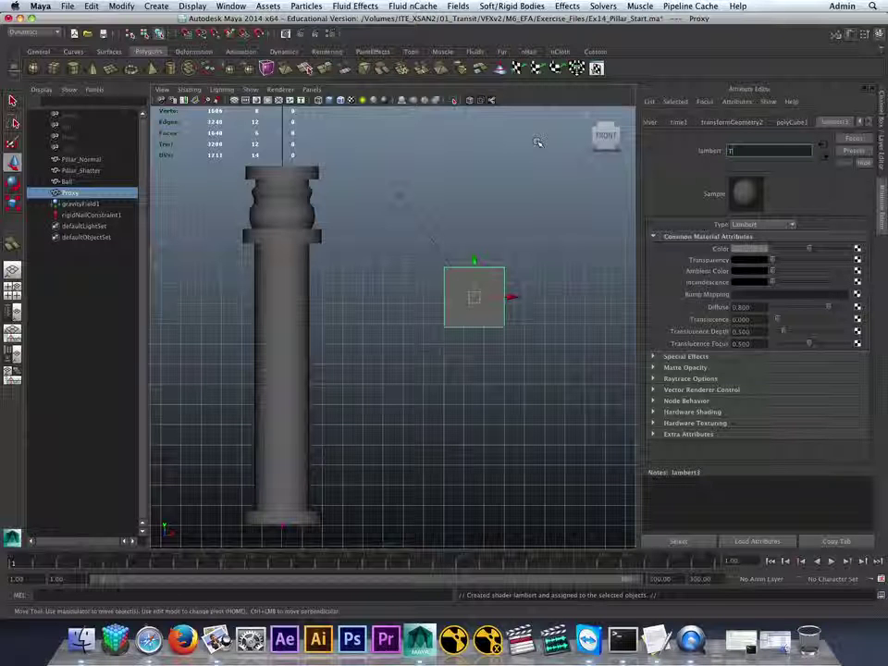
{"action": "type", "text": "ranspos"}
{"action": "type", "text": "ent"}
{"action": "key", "text": "BackSpace"}
{"action": "key", "text": "BackSpace"}
{"action": "key", "text": "BackSpace"}
{"action": "key", "text": "BackSpace"}
{"action": "key", "text": "BackSpace"}
{"action": "type", "text": "arent"}
{"action": "key", "text": "Return"}
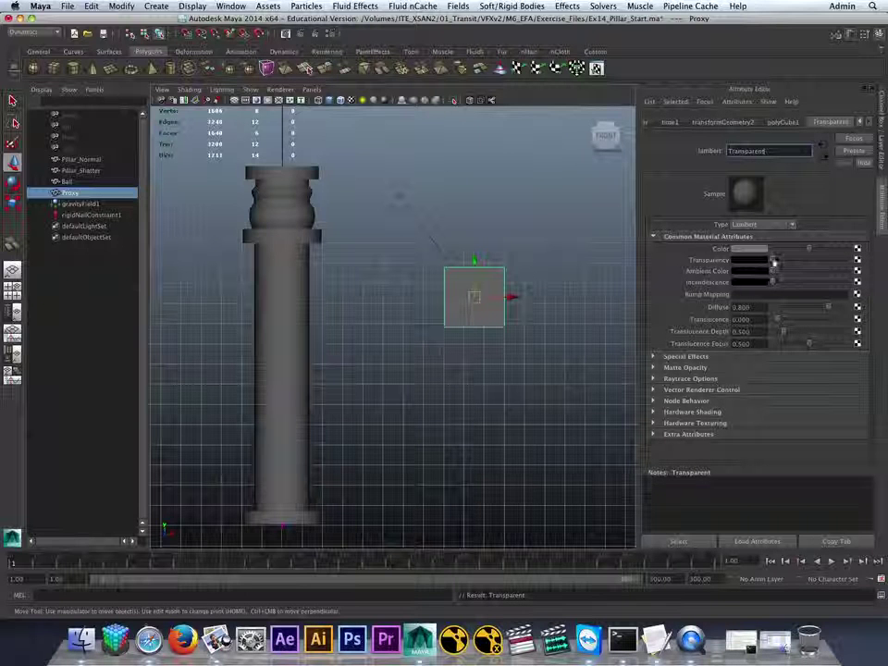
Raise the Transparent material's transparency to the maximum and return the view to wireframe display
{"action": "left_click_drag", "start_coordinate": [774, 264], "coordinate": [850, 268]}
{"action": "left_click", "coordinate": [559, 269]}
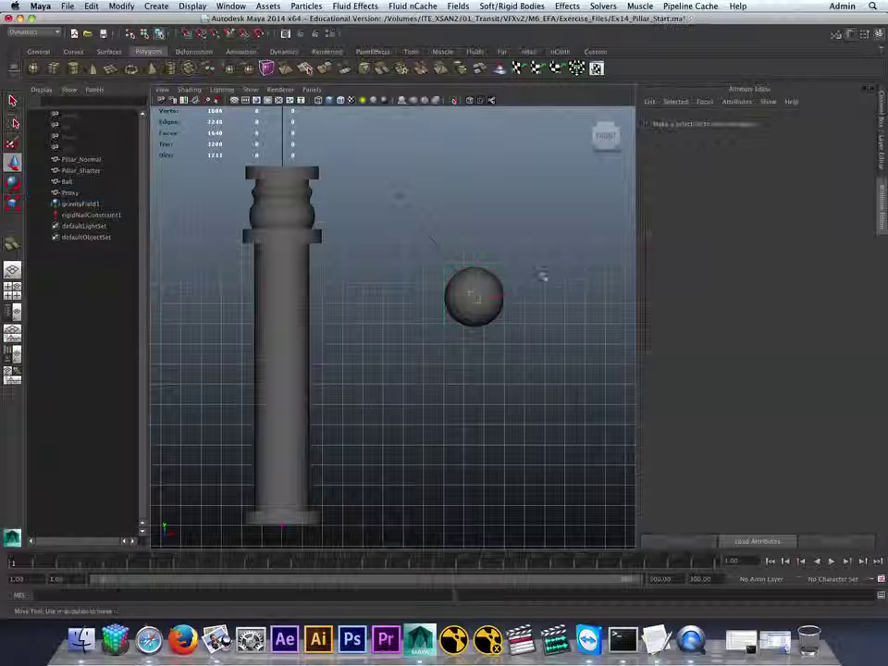
{"action": "key", "text": "4"}
Parent the Ball to the Proxy cube
{"action": "left_click", "coordinate": [480, 284]}
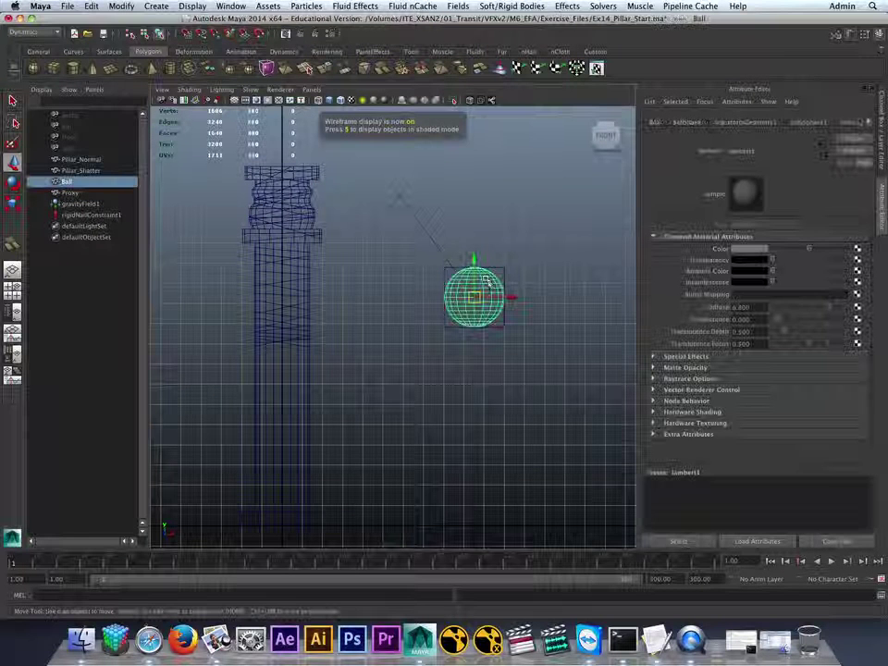
{"action": "left_click", "coordinate": [499, 270], "text": "shift"}
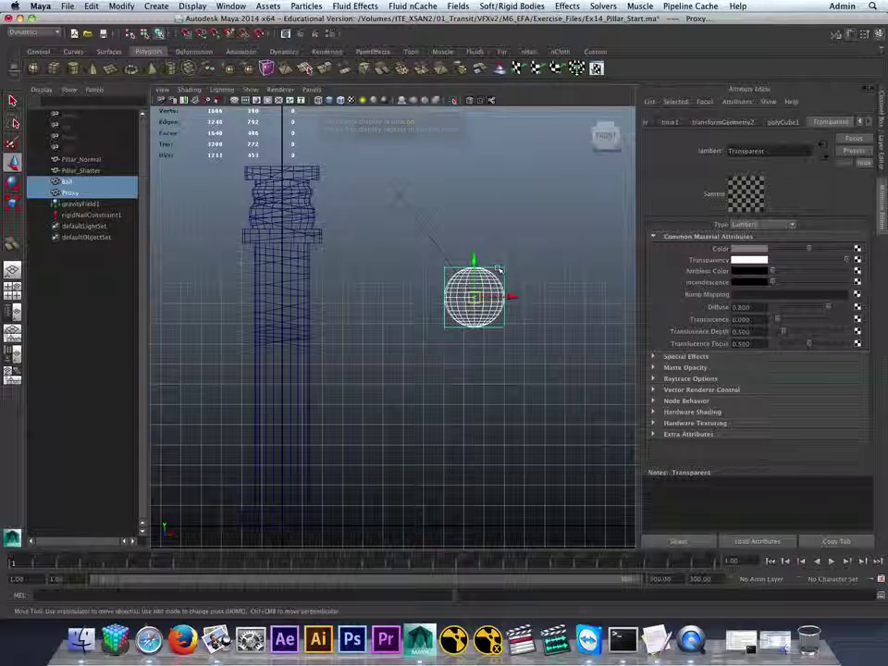
{"action": "key", "text": "p"}
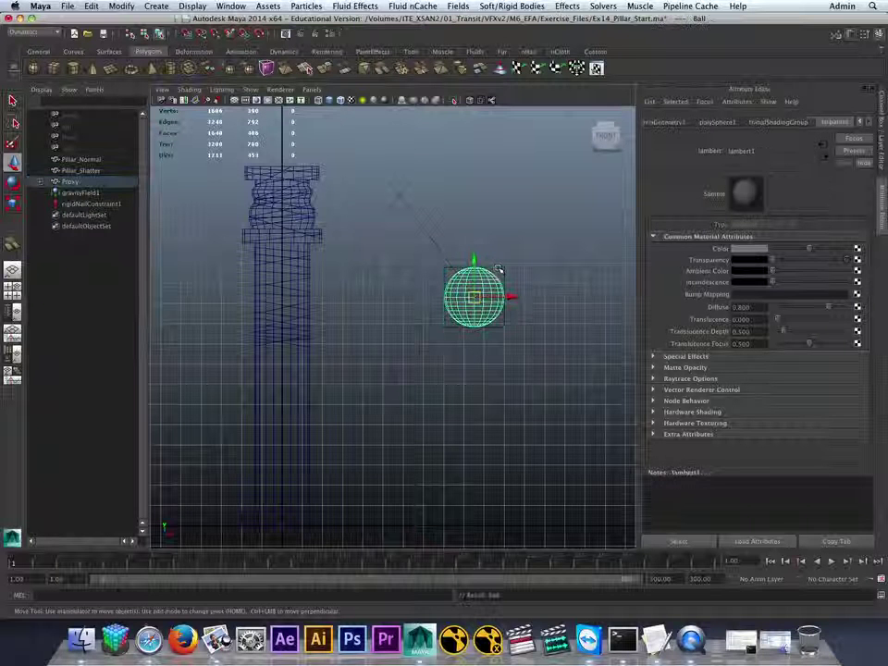
Play the simulation from the first frame to check that the Ball swings with the Proxy cube
{"action": "right_click_drag", "start_coordinate": [499, 269], "coordinate": [465, 278], "text": "alt"}
{"action": "middle_click_drag", "start_coordinate": [464, 278], "coordinate": [507, 239], "text": "alt"}
{"action": "left_click", "coordinate": [772, 562]}
{"action": "left_click", "coordinate": [832, 562]}
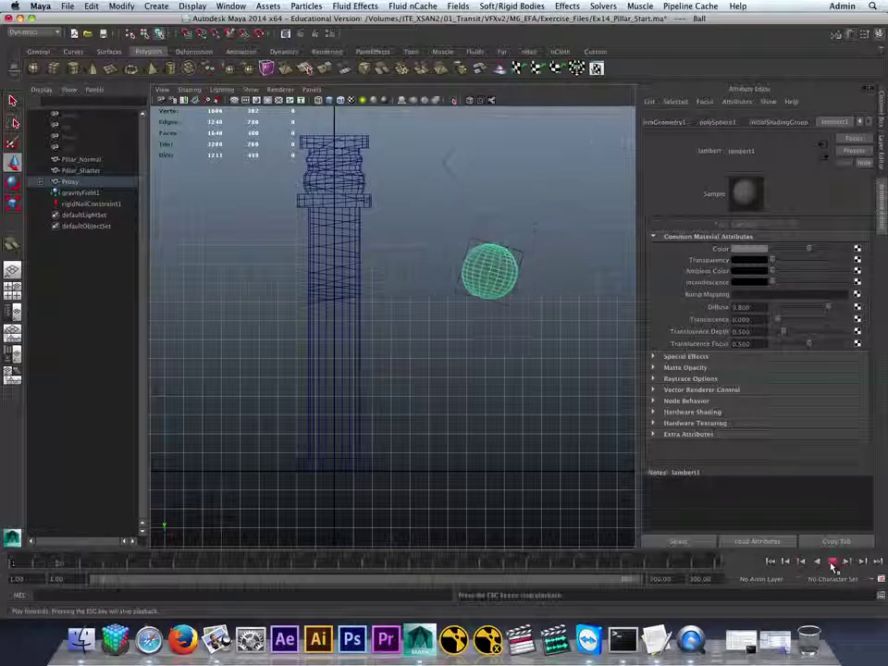